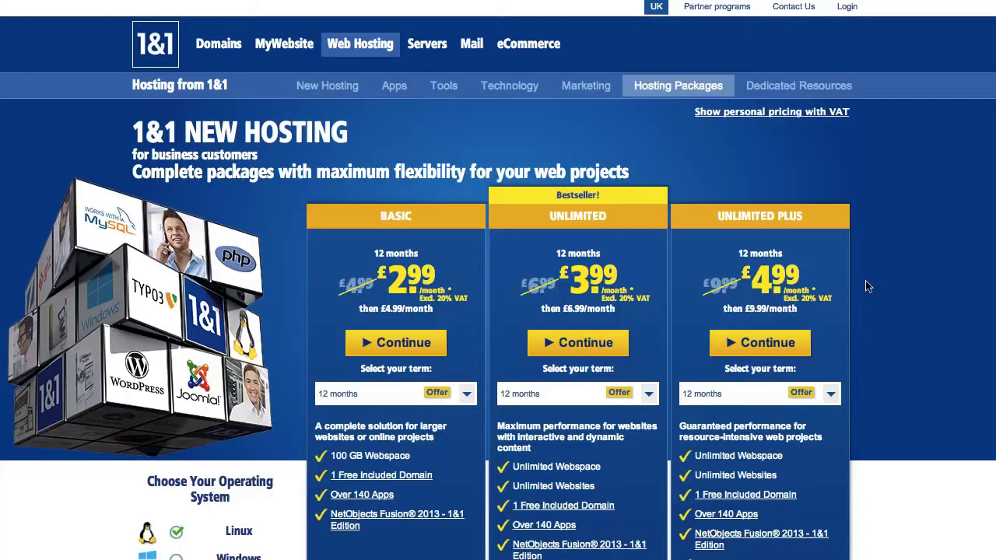
Switch to the 1&1 Control Panel home page and scroll down to the Hosting section.
{"action": "scroll", "coordinate": [833, 233], "scroll_direction": "down", "scroll_amount": 1}
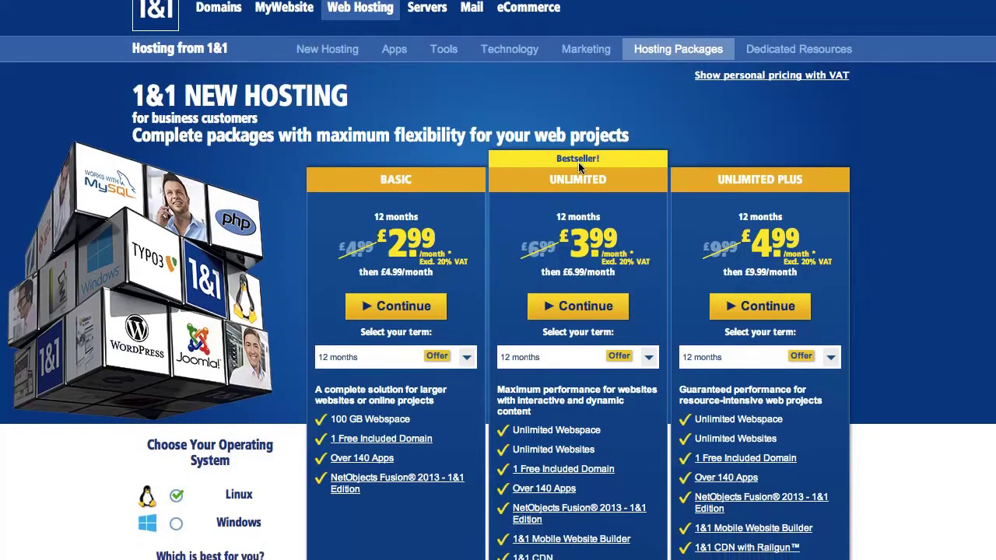
{"action": "scroll", "coordinate": [568, 214], "scroll_direction": "up", "scroll_amount": 1}
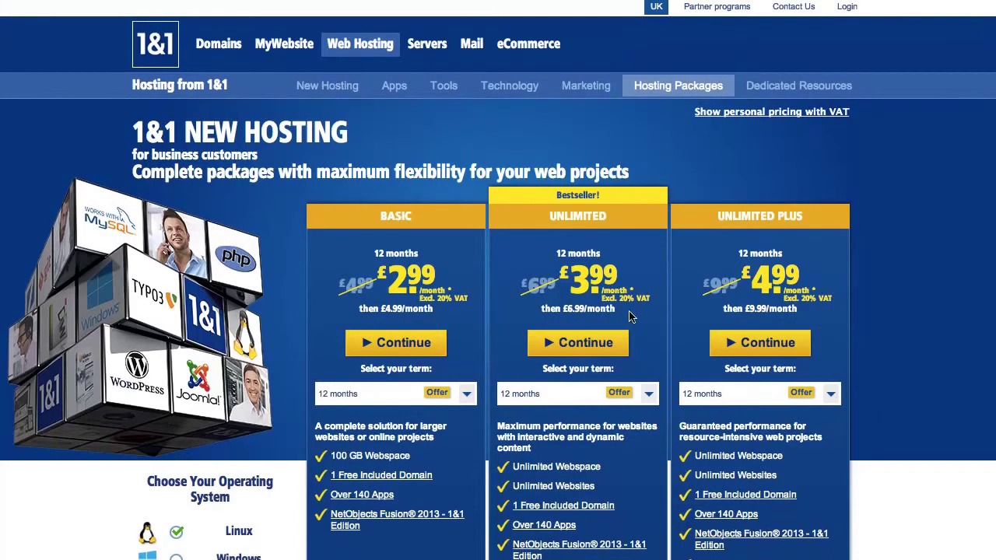
{"action": "scroll", "coordinate": [634, 317], "scroll_direction": "down", "scroll_amount": 1}
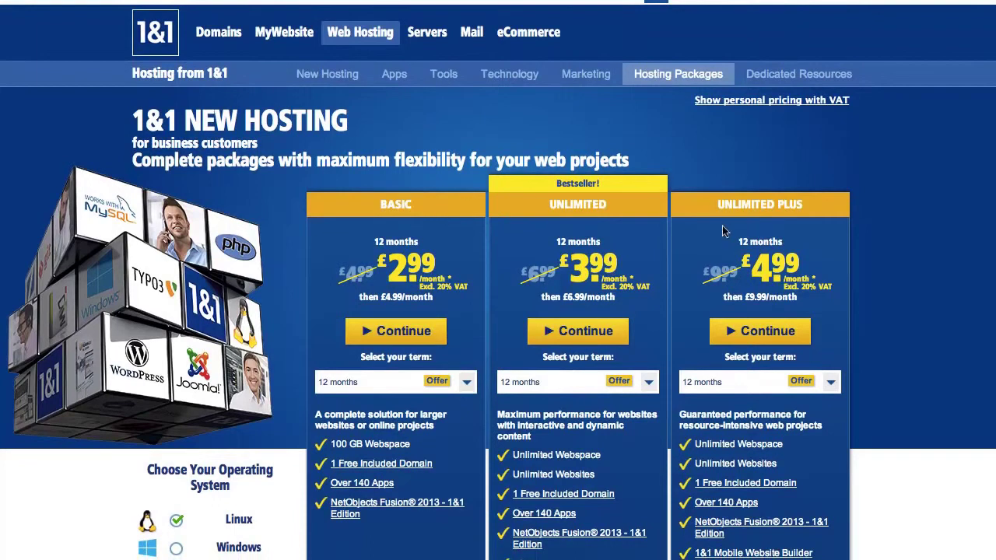
{"action": "scroll", "coordinate": [725, 300], "scroll_direction": "up", "scroll_amount": 1}
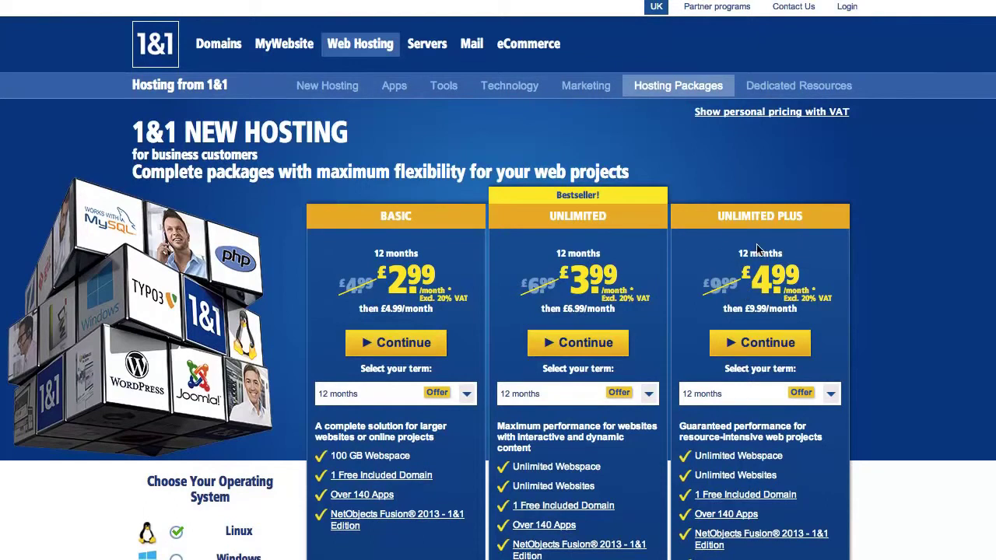
{"action": "scroll", "coordinate": [759, 249], "scroll_direction": "down", "scroll_amount": 2}
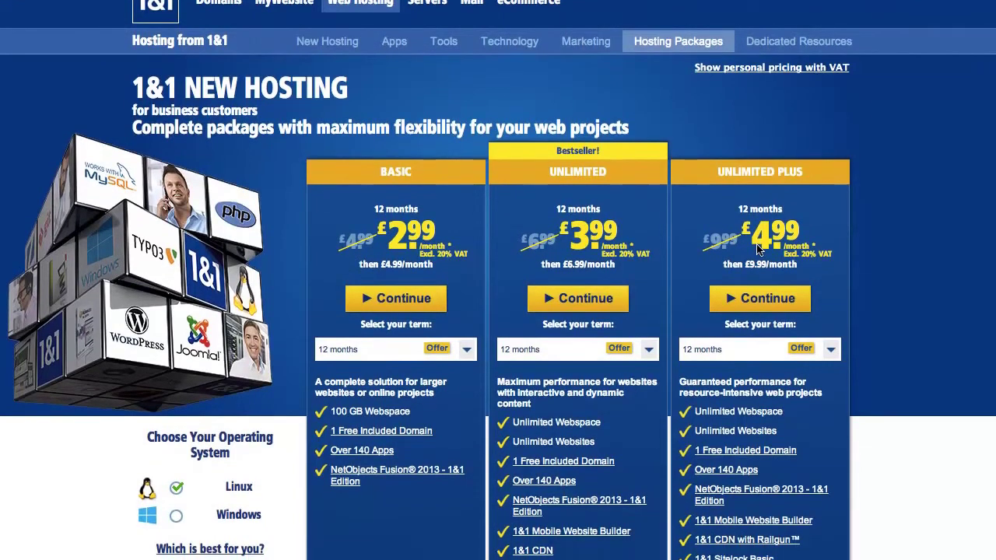
{"action": "scroll", "coordinate": [759, 249], "scroll_direction": "up", "scroll_amount": 2}
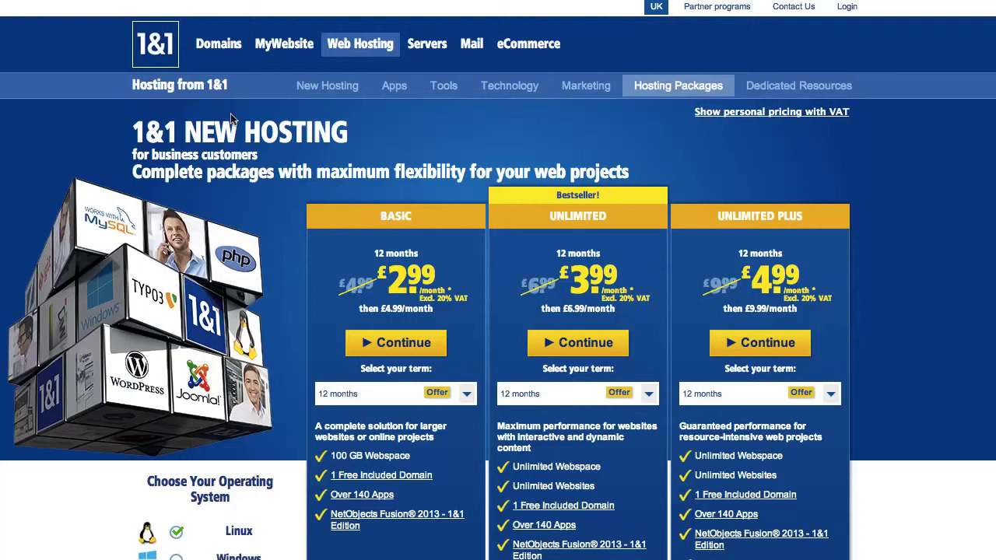
{"action": "left_click", "coordinate": [173, 0]}
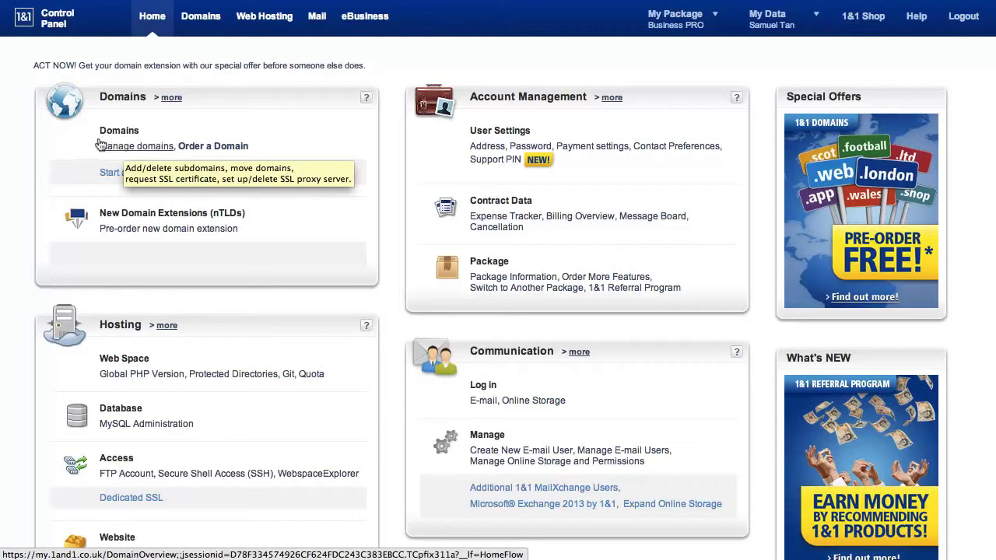
{"action": "scroll", "coordinate": [217, 192], "scroll_direction": "down", "scroll_amount": 1}
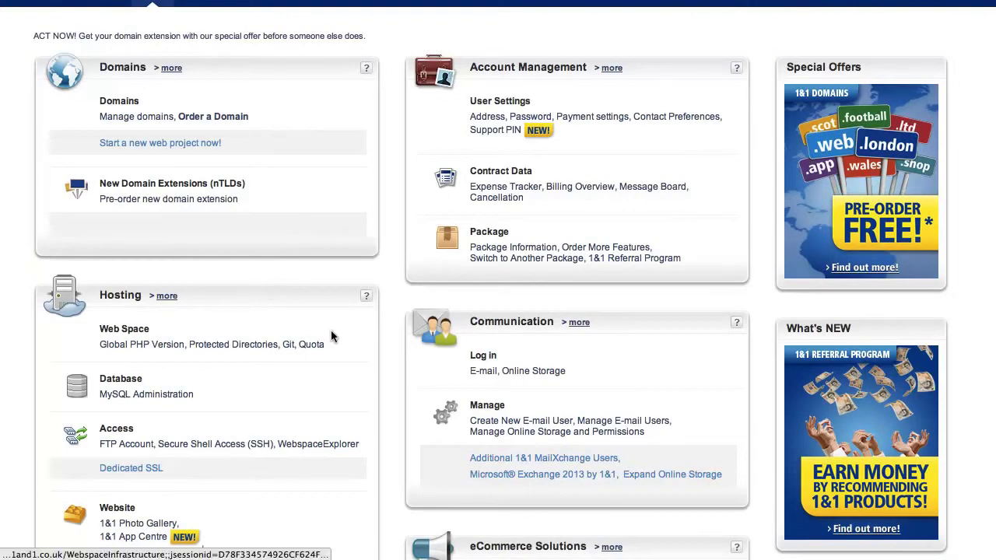
{"action": "scroll", "coordinate": [366, 337], "scroll_direction": "down", "scroll_amount": 1}
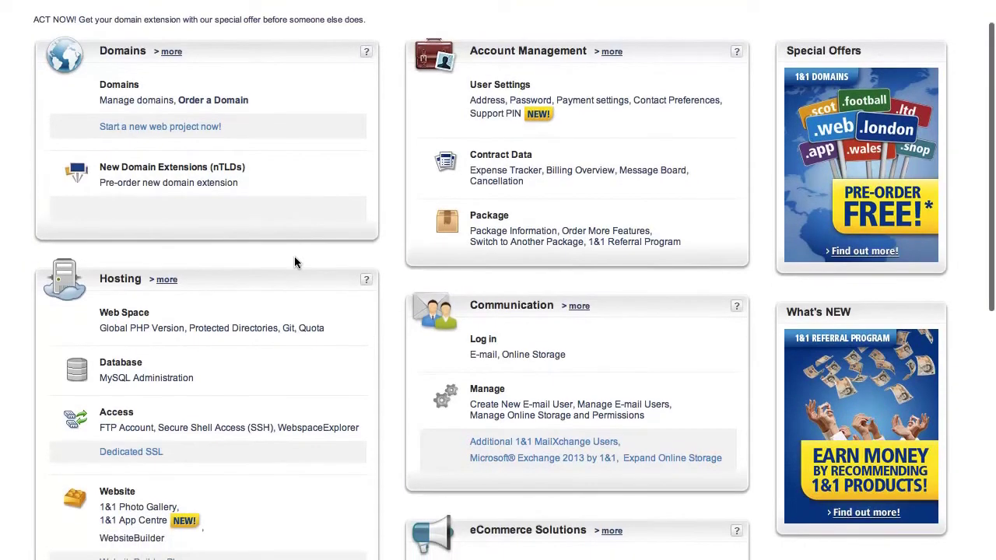
{"action": "scroll", "coordinate": [298, 257], "scroll_direction": "up", "scroll_amount": 1}
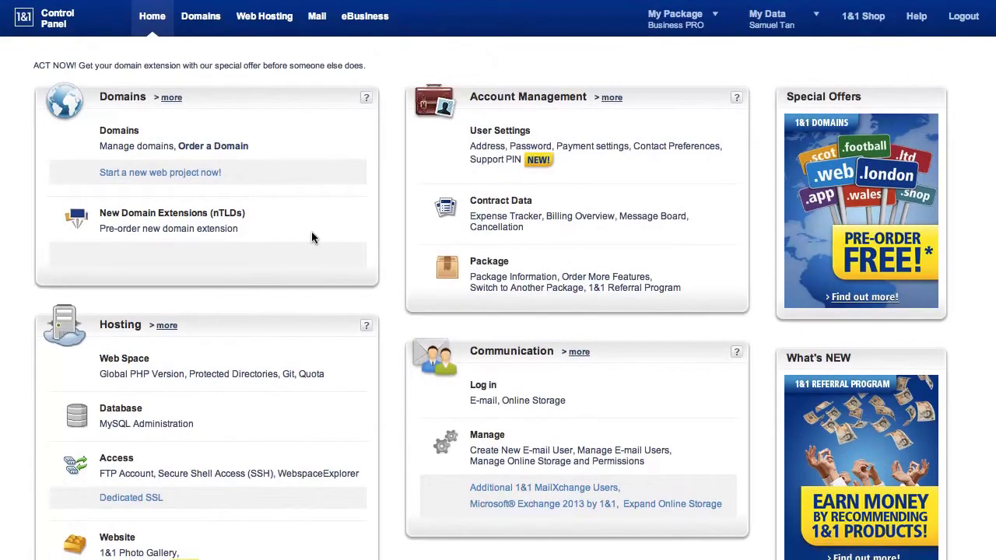
{"action": "scroll", "coordinate": [312, 232], "scroll_direction": "down", "scroll_amount": 2}
{"action": "scroll", "coordinate": [307, 223], "scroll_direction": "up", "scroll_amount": 2}
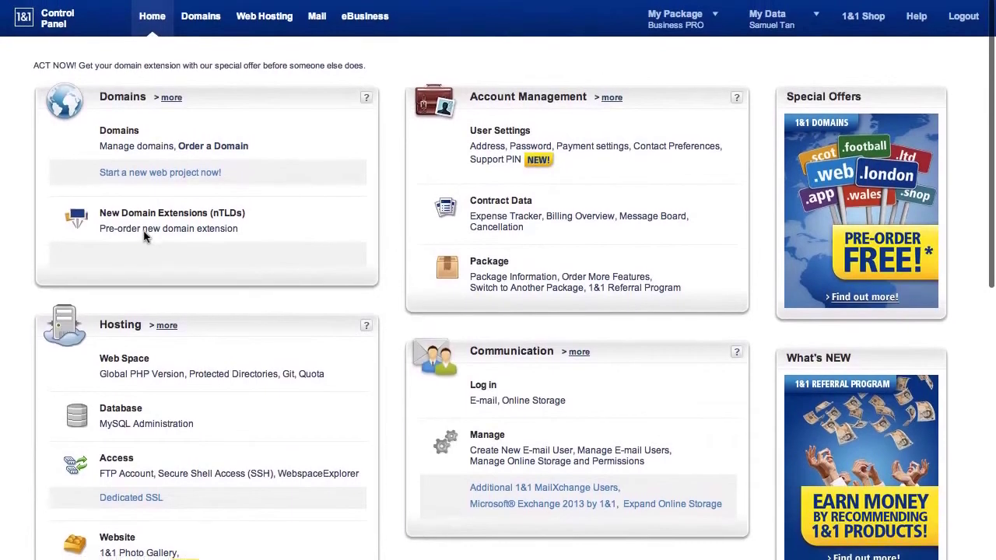
{"action": "scroll", "coordinate": [278, 322], "scroll_direction": "down", "scroll_amount": 3}
{"action": "scroll", "coordinate": [278, 322], "scroll_direction": "down", "scroll_amount": 2}
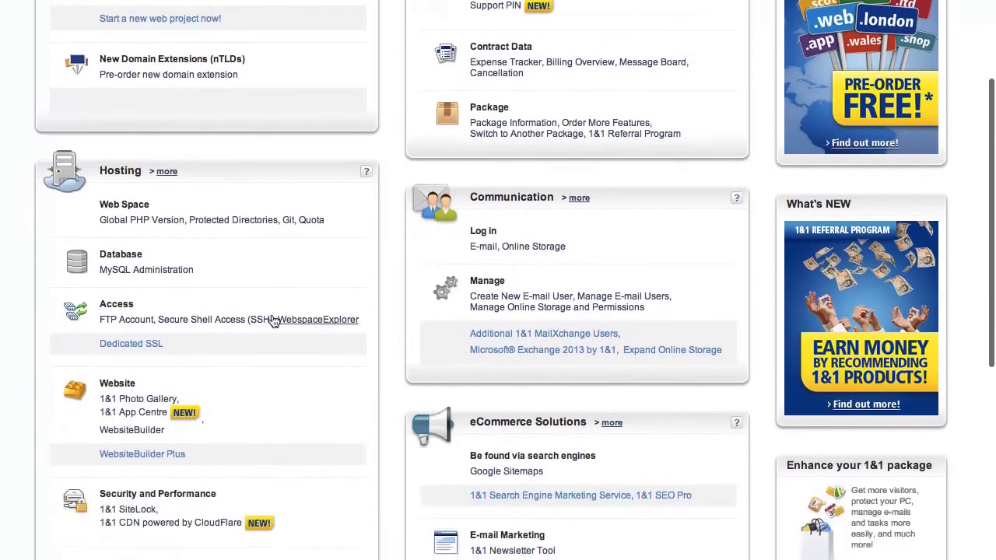
{"action": "scroll", "coordinate": [142, 359], "scroll_direction": "down", "scroll_amount": 1}
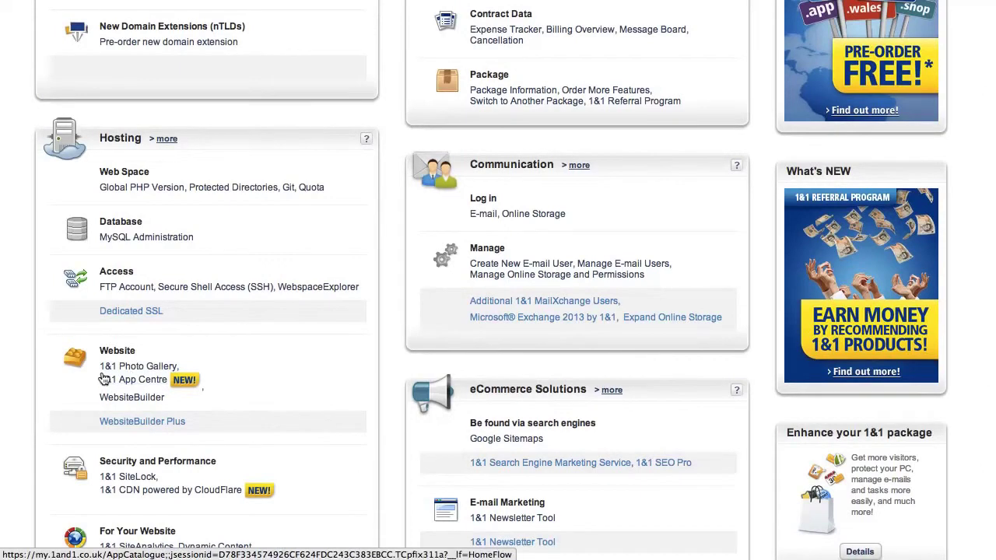
Open the 1&1 App Centre from the Hosting > Website section.
{"action": "left_click", "coordinate": [105, 380]}
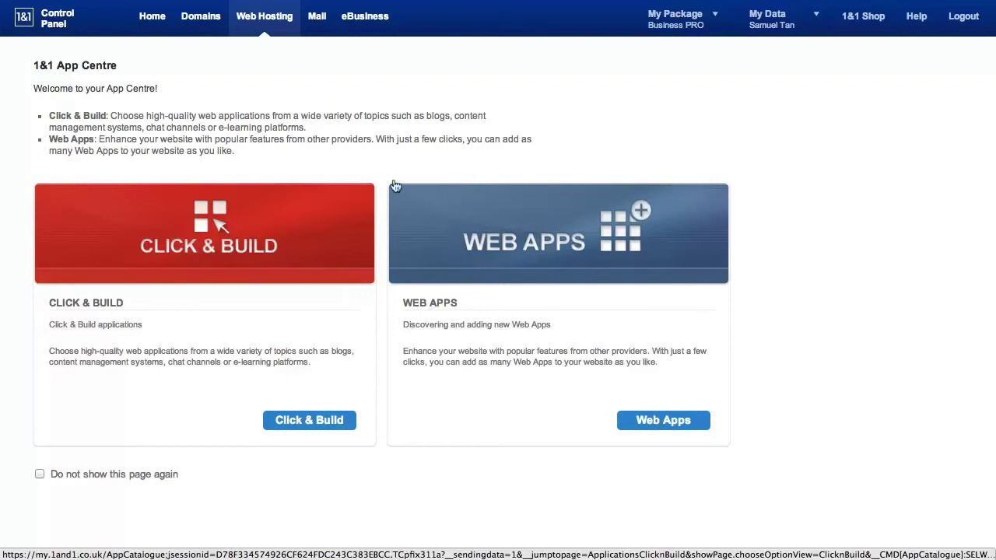
Open the Click & Build catalogue and rotate the recommendations back to WordPress.
{"action": "left_click", "coordinate": [195, 226]}
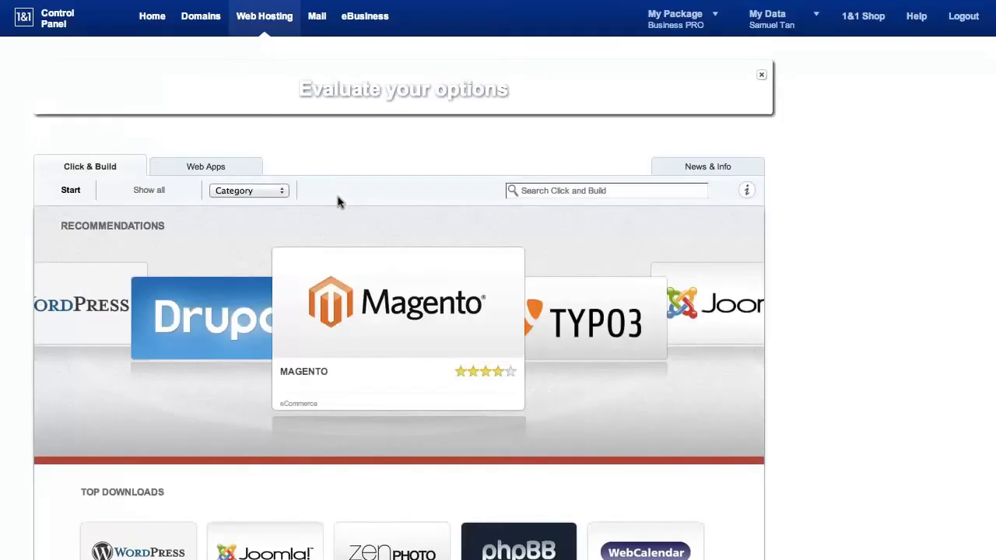
{"action": "scroll", "coordinate": [438, 233], "scroll_direction": "down", "scroll_amount": 1}
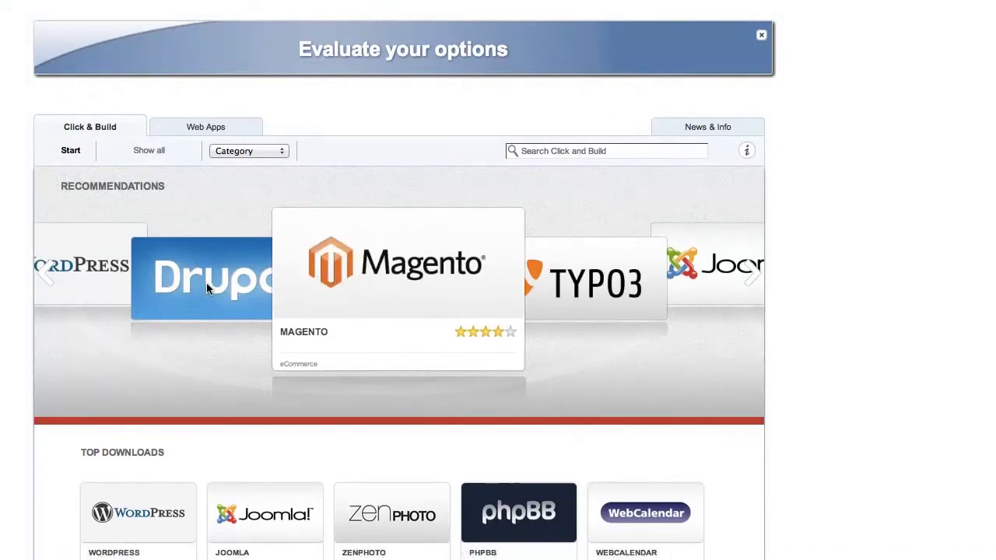
{"action": "left_click", "coordinate": [43, 272]}
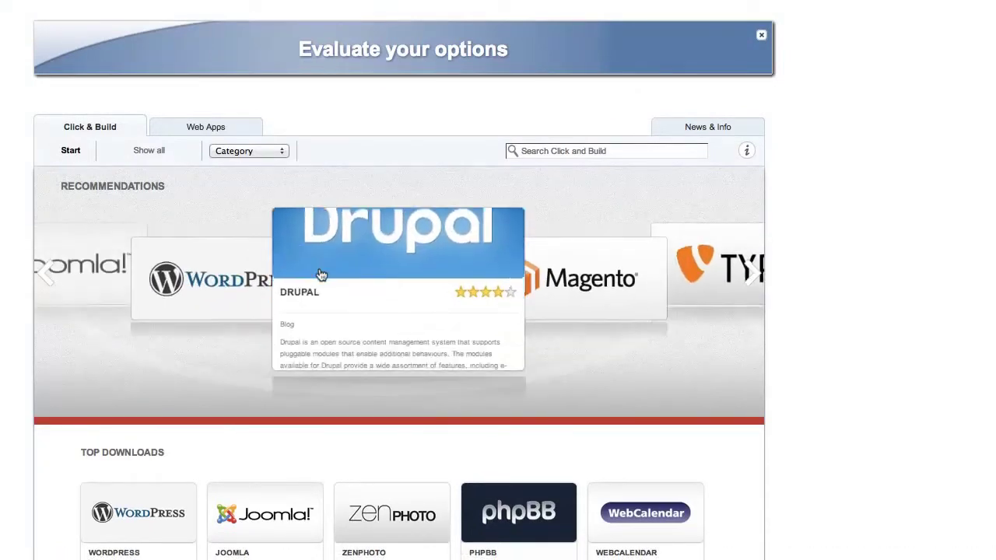
{"action": "left_click", "coordinate": [40, 274]}
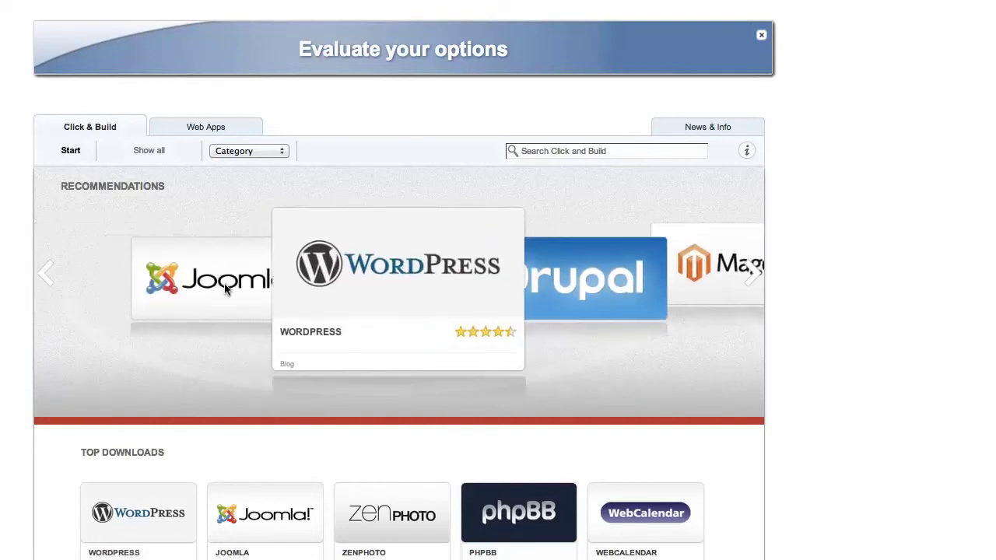
{"action": "mouse_move", "coordinate": [511, 271]}
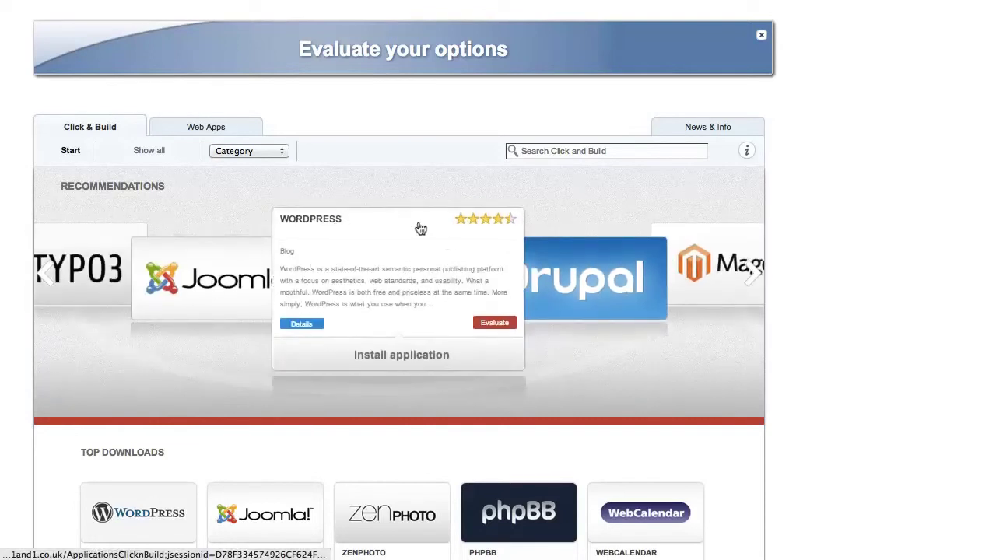
{"action": "scroll", "coordinate": [828, 266], "scroll_direction": "down", "scroll_amount": 3}
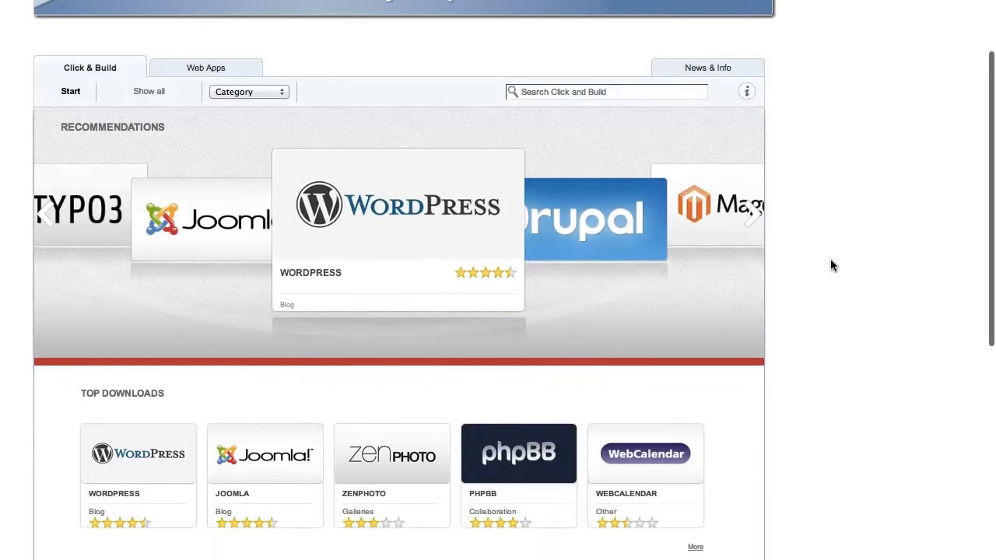
{"action": "mouse_move", "coordinate": [278, 258]}
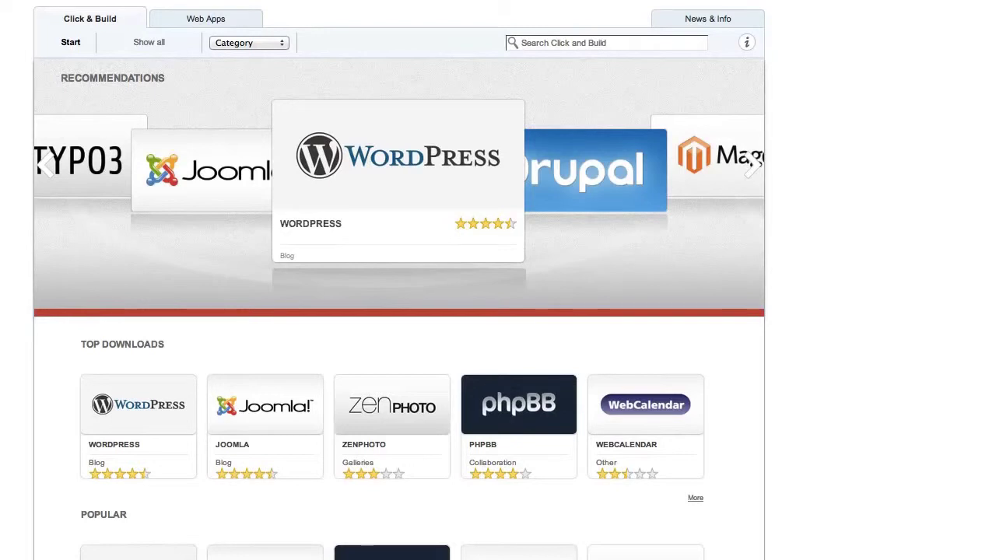
{"action": "mouse_move", "coordinate": [398, 179]}
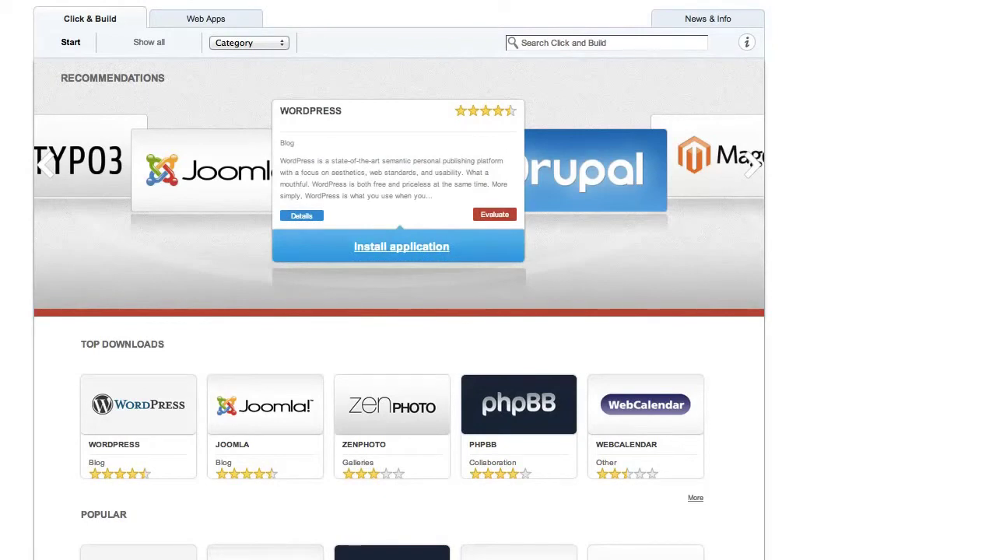
{"action": "left_click", "coordinate": [401, 246]}
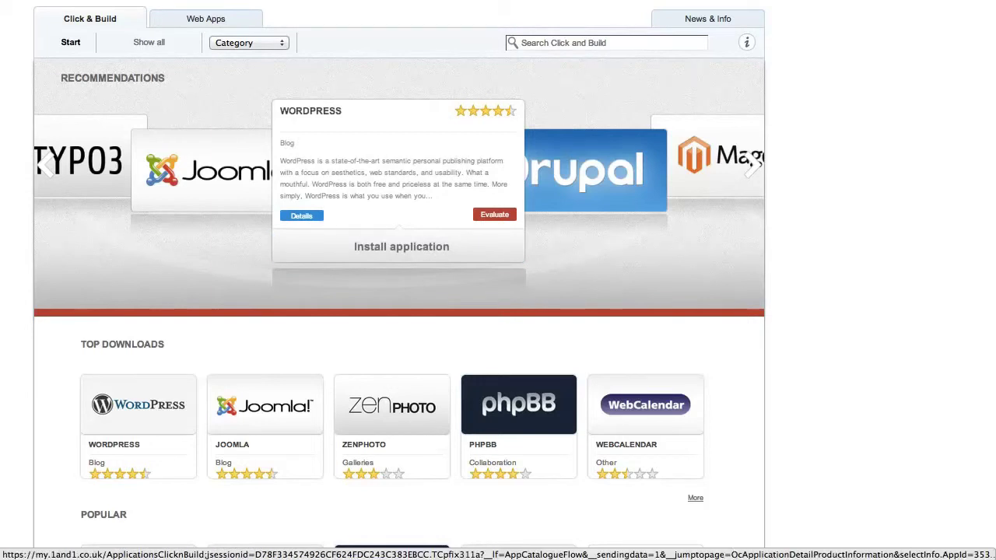
{"action": "scroll", "coordinate": [498, 280], "scroll_direction": "down", "scroll_amount": 3}
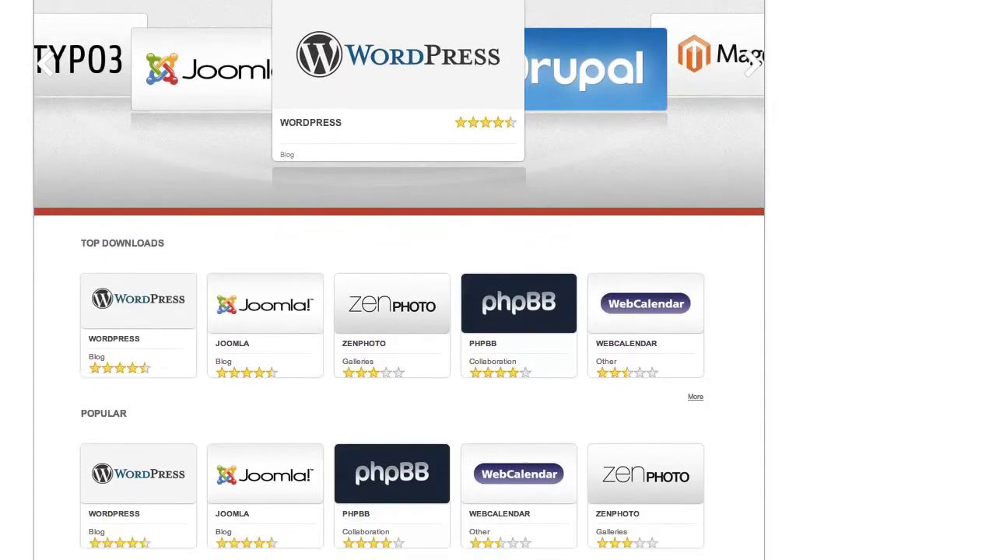
{"action": "scroll", "coordinate": [138, 323], "scroll_direction": "down", "scroll_amount": 1}
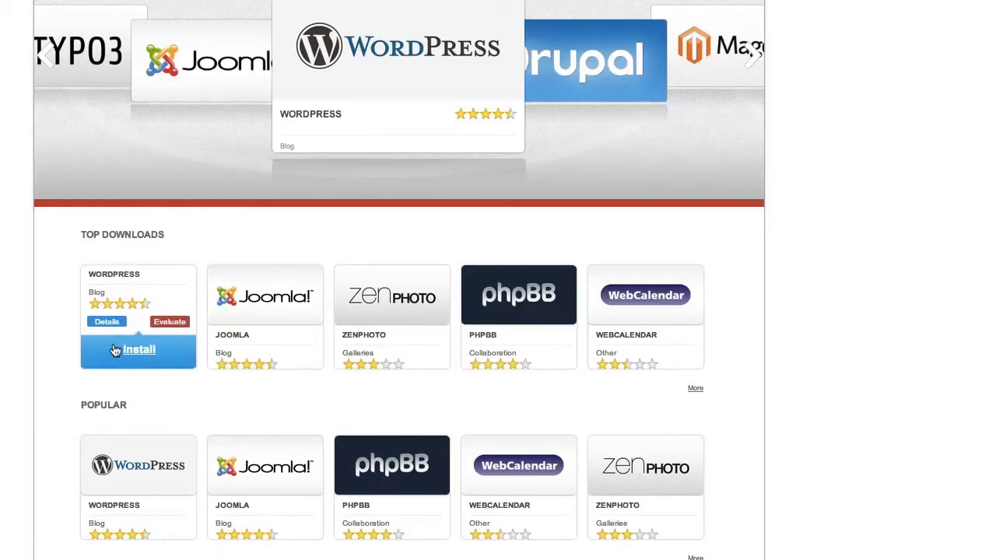
Start the WordPress install from the Top Downloads card to reach the installation-type choices.
{"action": "left_click", "coordinate": [115, 350]}
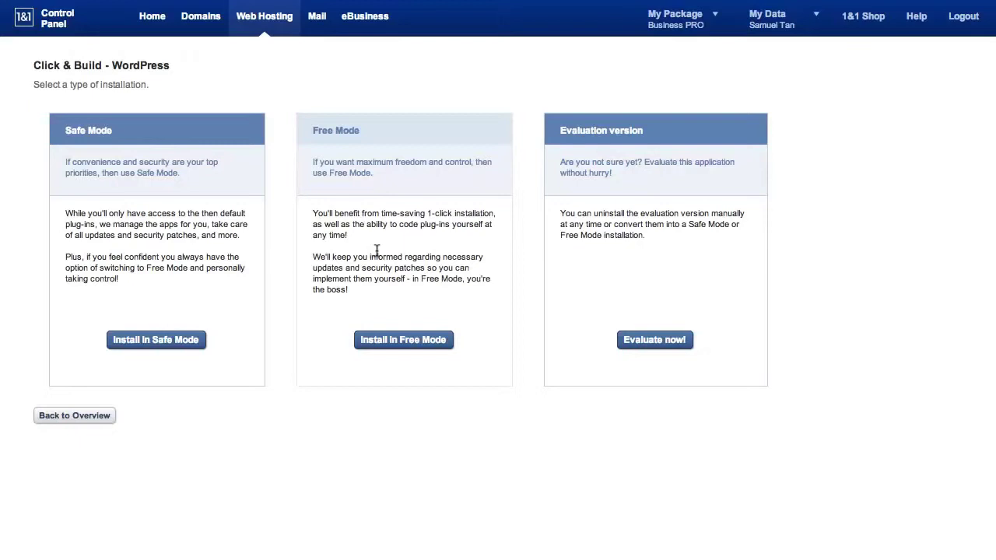
{"action": "left_click_drag", "start_coordinate": [377, 252], "coordinate": [403, 282]}
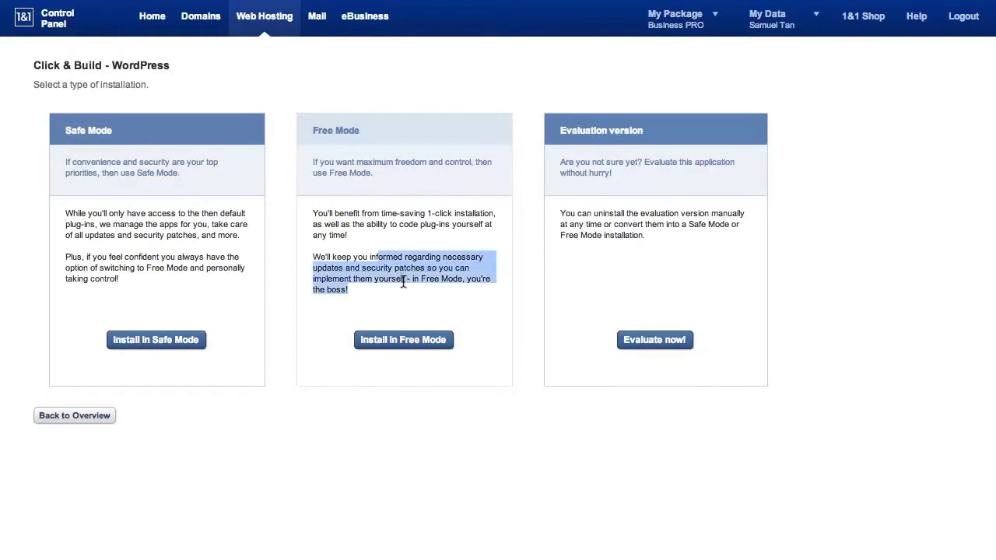
{"action": "left_click", "coordinate": [391, 292]}
{"action": "left_click_drag", "start_coordinate": [388, 289], "coordinate": [361, 257]}
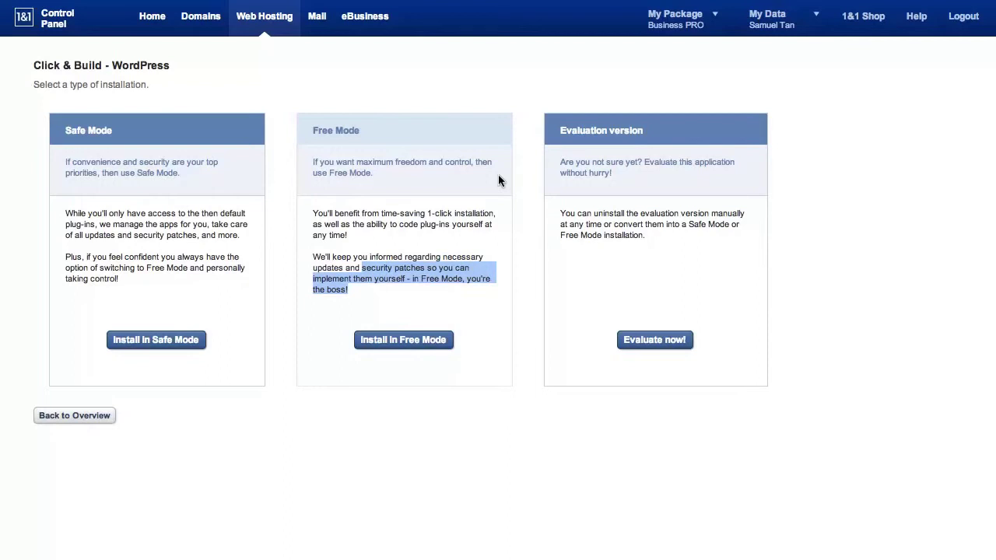
Pick Free Mode, read through the GPLv2 terms, accept the Terms of Use and continue.
{"action": "left_click", "coordinate": [401, 340]}
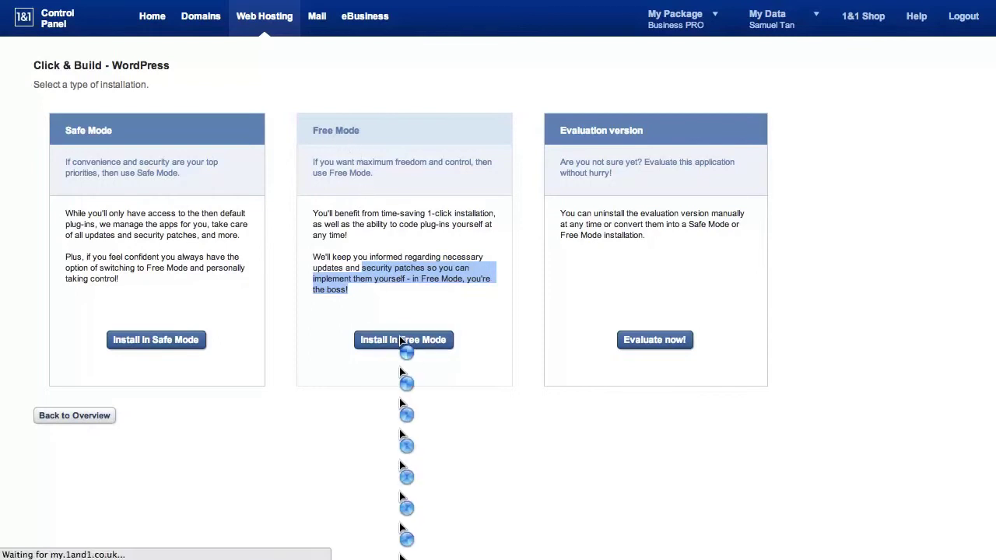
{"action": "scroll", "coordinate": [359, 216], "scroll_direction": "down", "scroll_amount": 2}
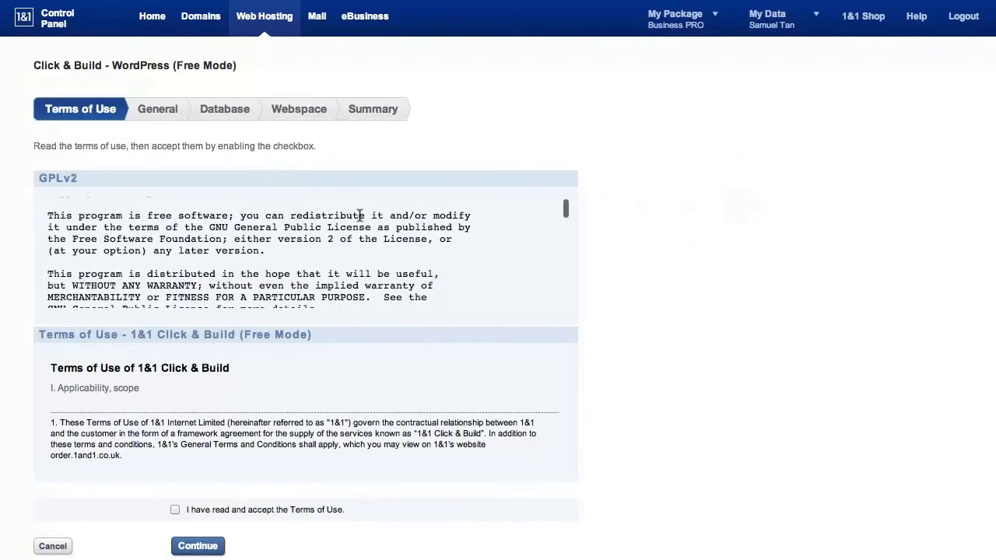
{"action": "scroll", "coordinate": [405, 216], "scroll_direction": "down", "scroll_amount": 3}
{"action": "scroll", "coordinate": [584, 189], "scroll_direction": "down", "scroll_amount": 1}
{"action": "scroll", "coordinate": [309, 166], "scroll_direction": "down", "scroll_amount": 1}
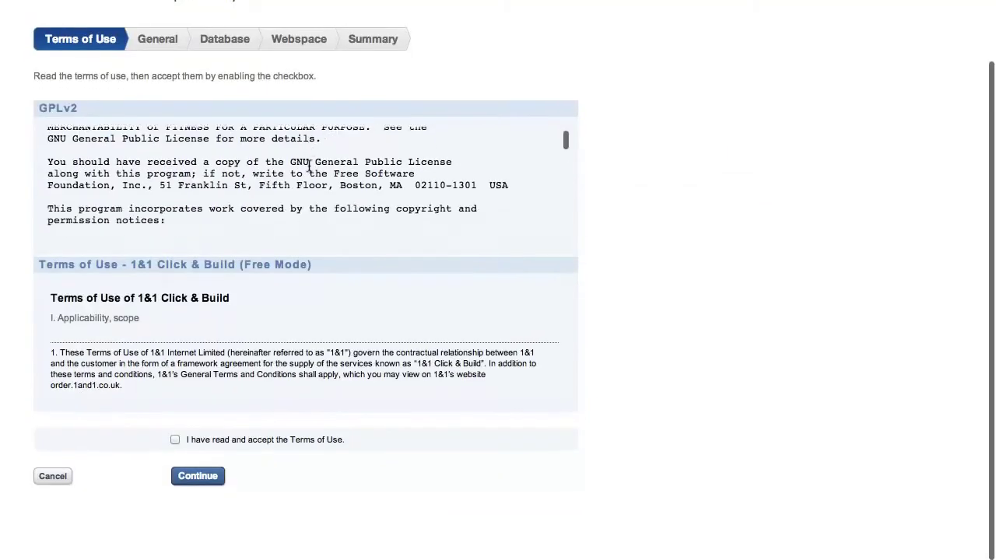
{"action": "scroll", "coordinate": [309, 166], "scroll_direction": "down", "scroll_amount": 8}
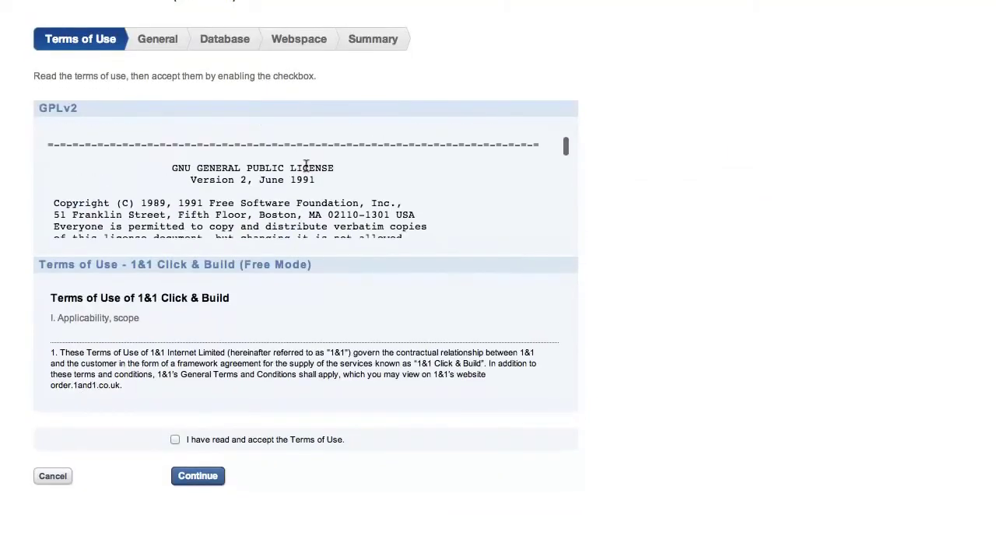
{"action": "scroll", "coordinate": [307, 167], "scroll_direction": "down", "scroll_amount": 1}
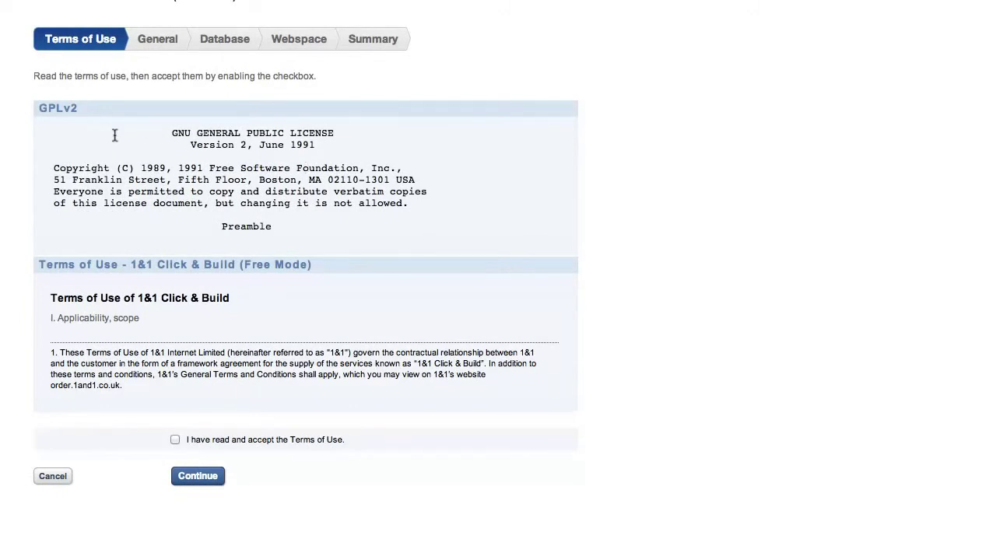
{"action": "scroll", "coordinate": [116, 143], "scroll_direction": "down", "scroll_amount": 1}
{"action": "scroll", "coordinate": [146, 300], "scroll_direction": "down", "scroll_amount": 1}
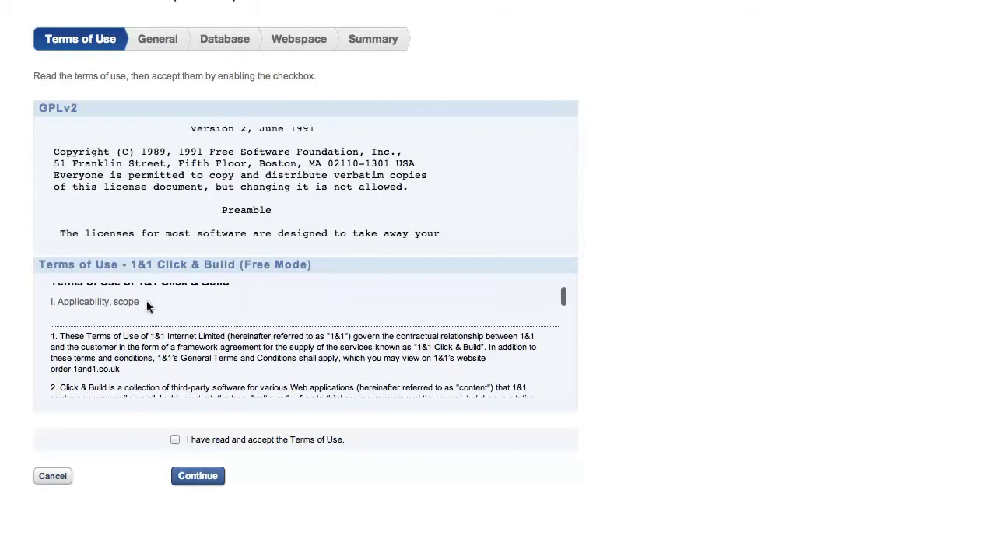
{"action": "scroll", "coordinate": [147, 302], "scroll_direction": "up", "scroll_amount": 2}
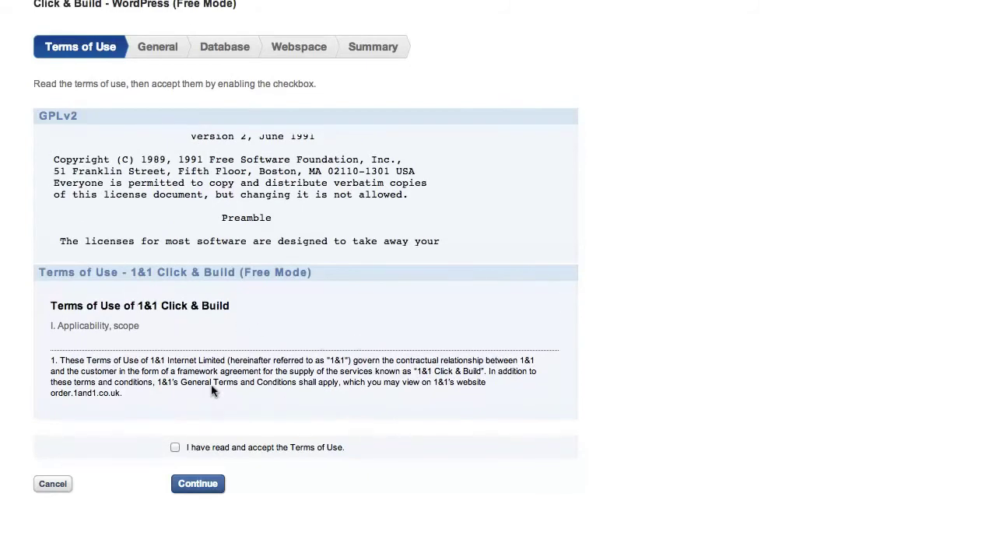
{"action": "scroll", "coordinate": [354, 450], "scroll_direction": "up", "scroll_amount": 1}
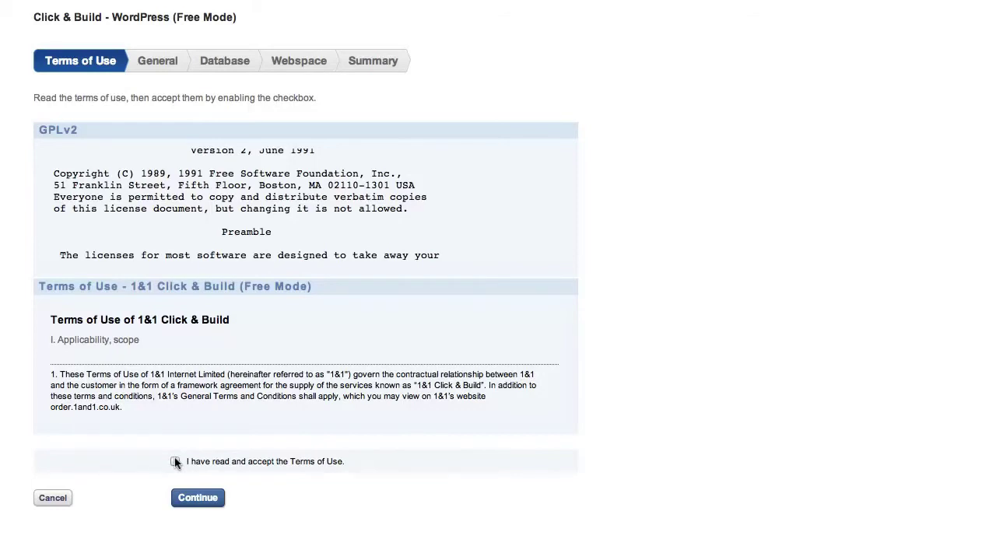
{"action": "left_click", "coordinate": [174, 461]}
{"action": "left_click", "coordinate": [191, 493]}
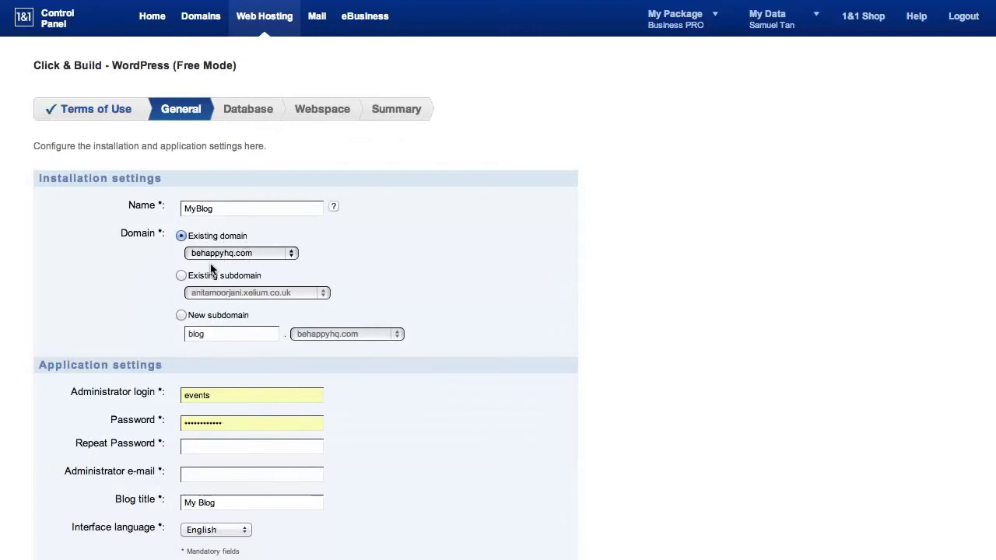
Install onto the existing subdomain staging.getaprenup.co.uk and select the MyBlog name for replacement.
{"action": "left_click", "coordinate": [181, 277]}
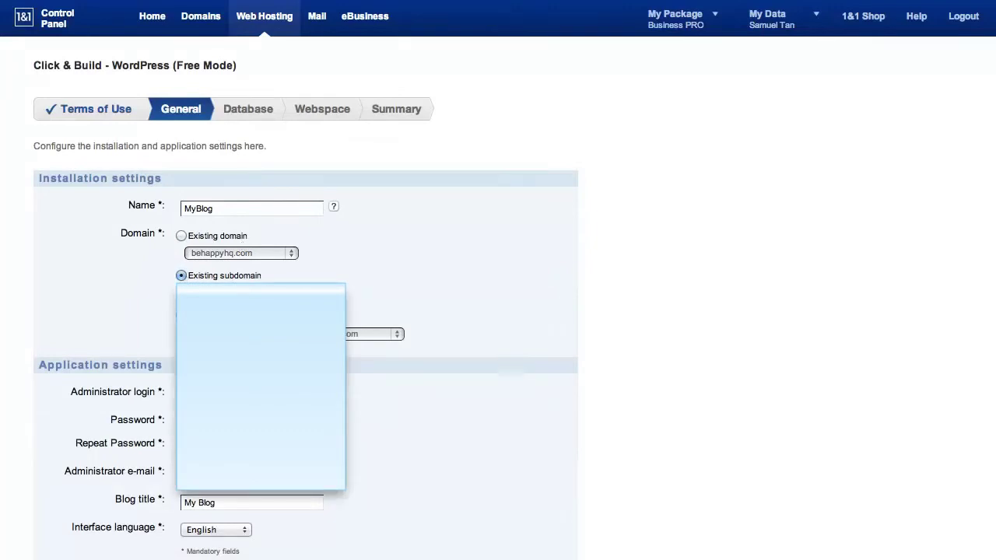
{"action": "left_click", "coordinate": [456, 342]}
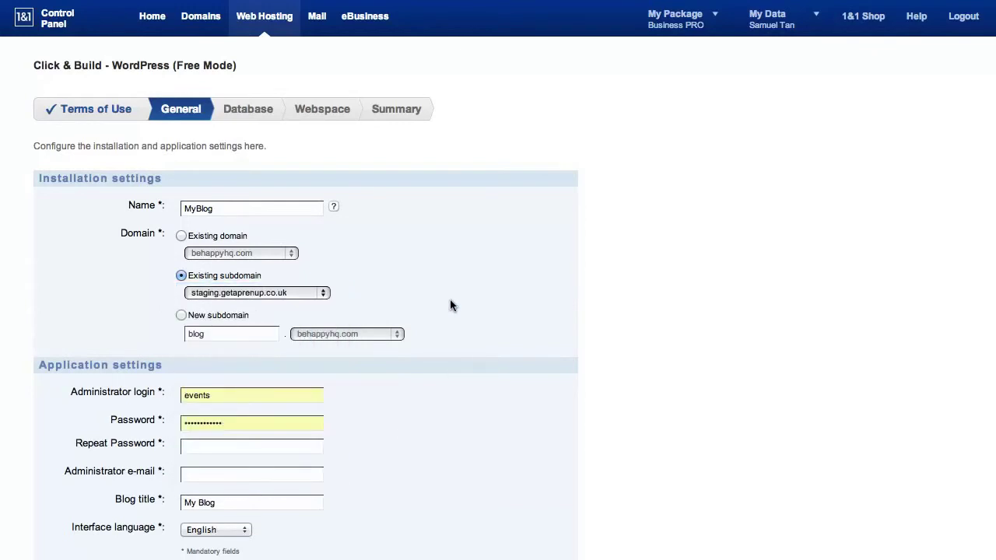
{"action": "left_click", "coordinate": [254, 207]}
{"action": "double_click", "coordinate": [241, 205]}
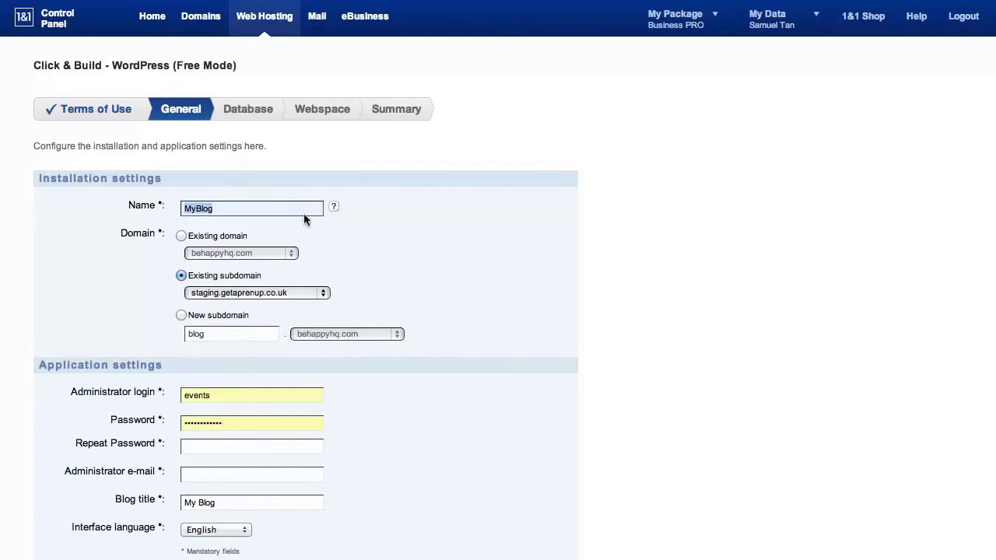
{"action": "scroll", "coordinate": [422, 242], "scroll_direction": "down", "scroll_amount": 1}
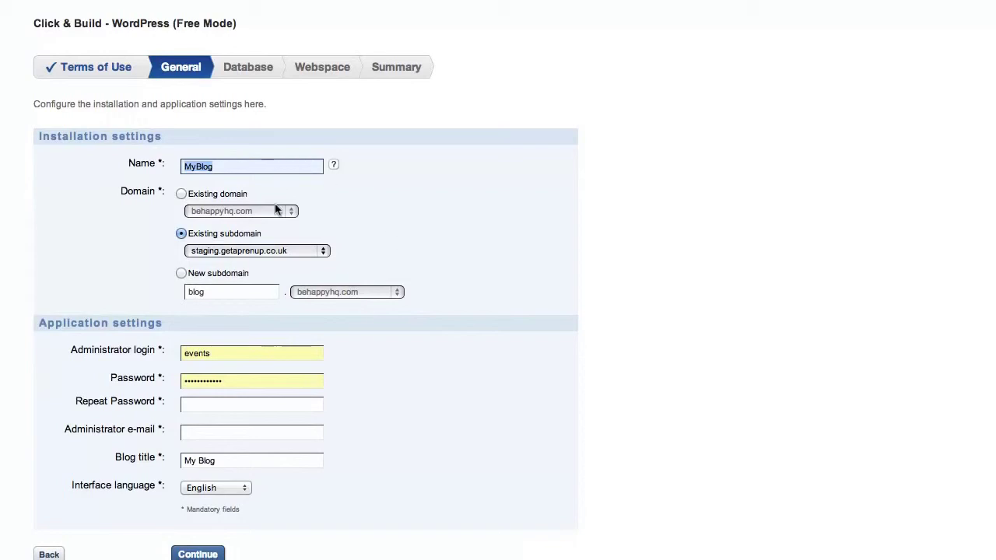
Name the installation 'Get A Prenup' and enter the administrator login and password.
{"action": "type", "text": "Get A Prenup"}
{"action": "scroll", "coordinate": [437, 387], "scroll_direction": "down", "scroll_amount": 1}
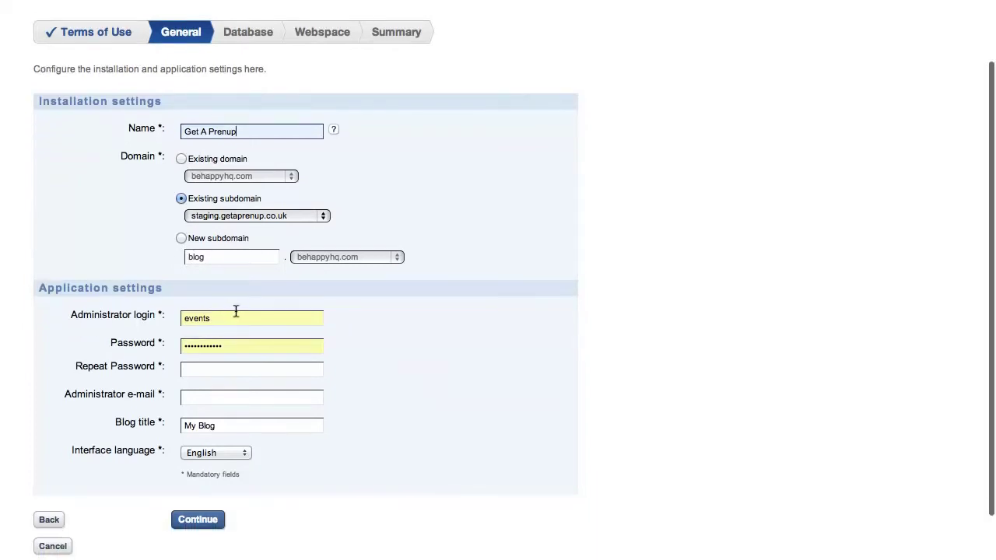
{"action": "double_click", "coordinate": [234, 317]}
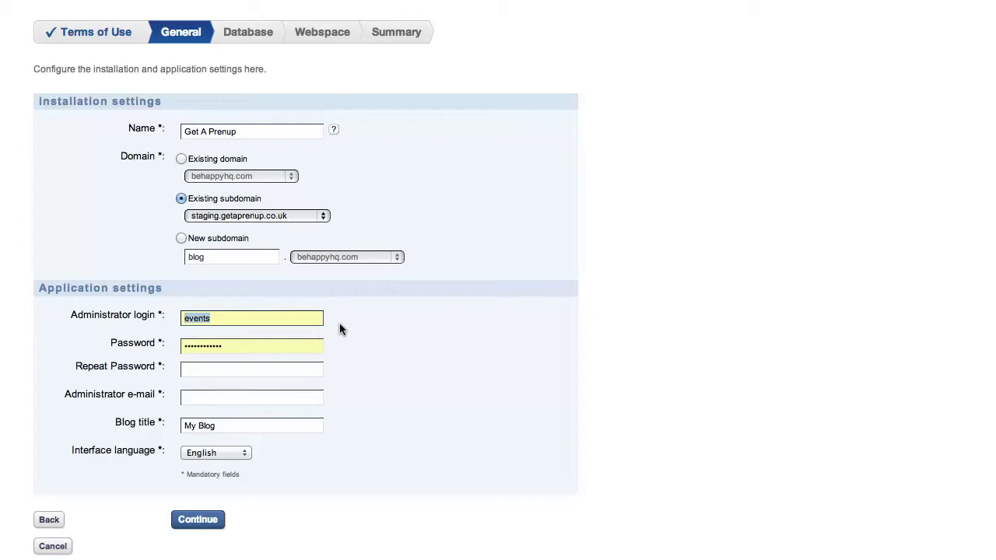
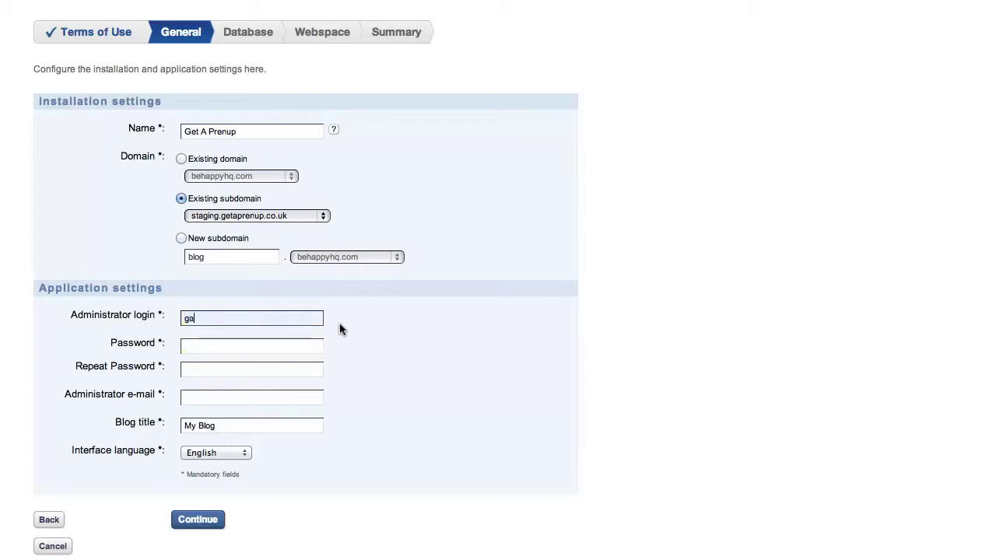
{"action": "key", "text": "Tab"}
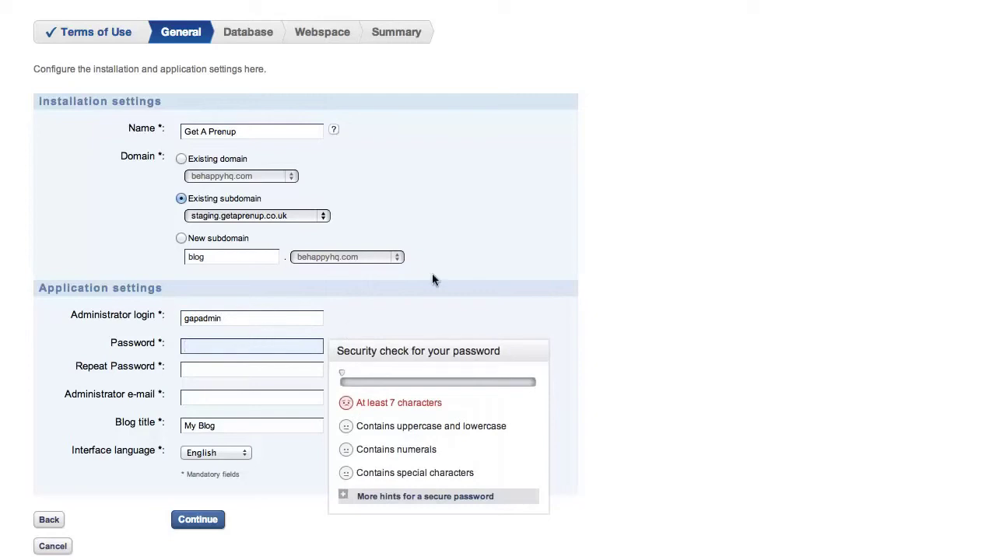
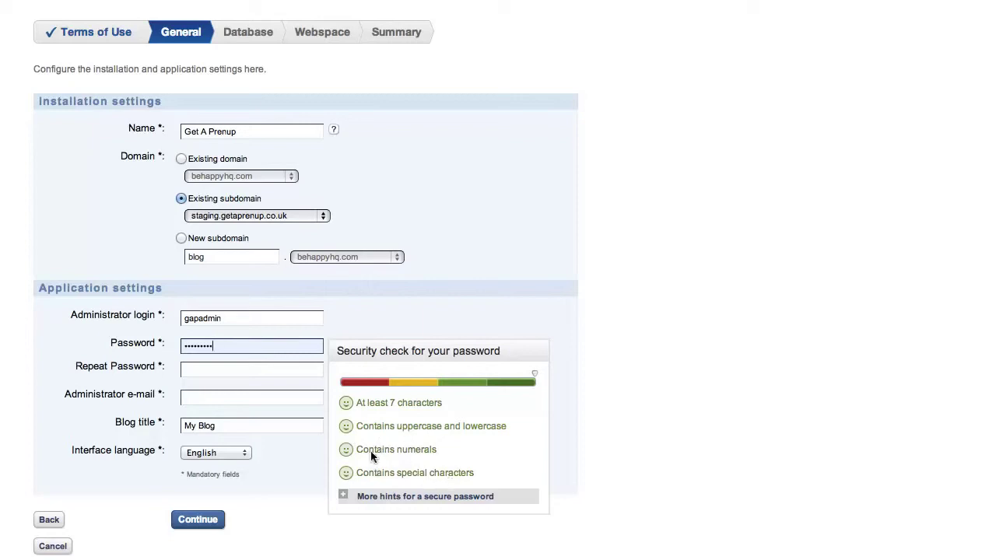
Repeat the password and fill the administrator e-mail from autofill.
{"action": "left_click", "coordinate": [271, 369]}
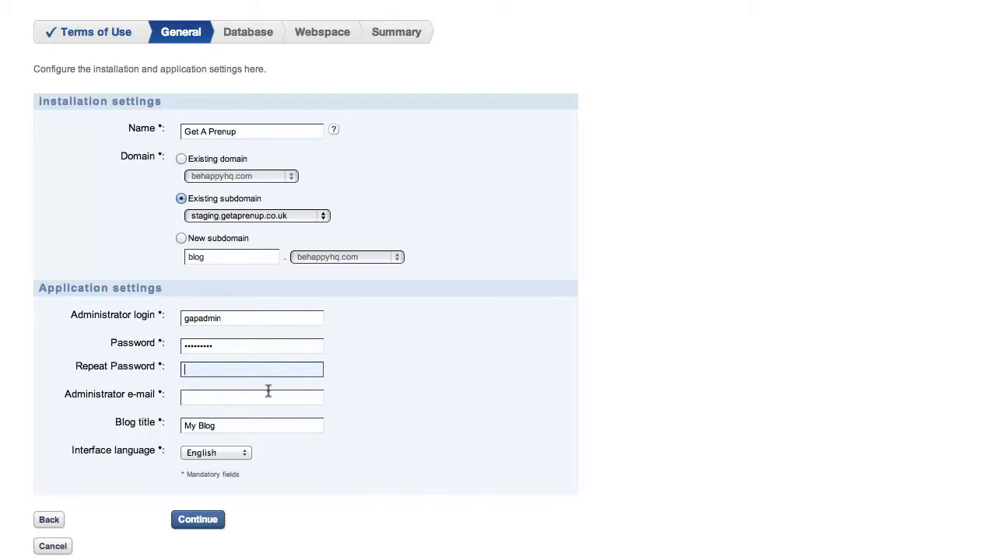
{"action": "left_click", "coordinate": [267, 394]}
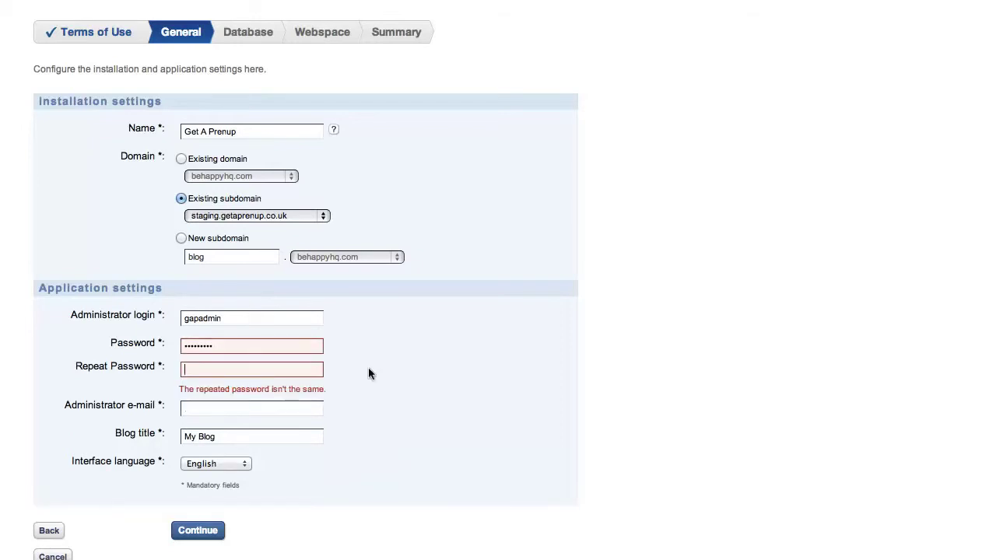
{"action": "type", "text": "•"}
{"action": "left_click", "coordinate": [300, 412]}
{"action": "left_click", "coordinate": [255, 390]}
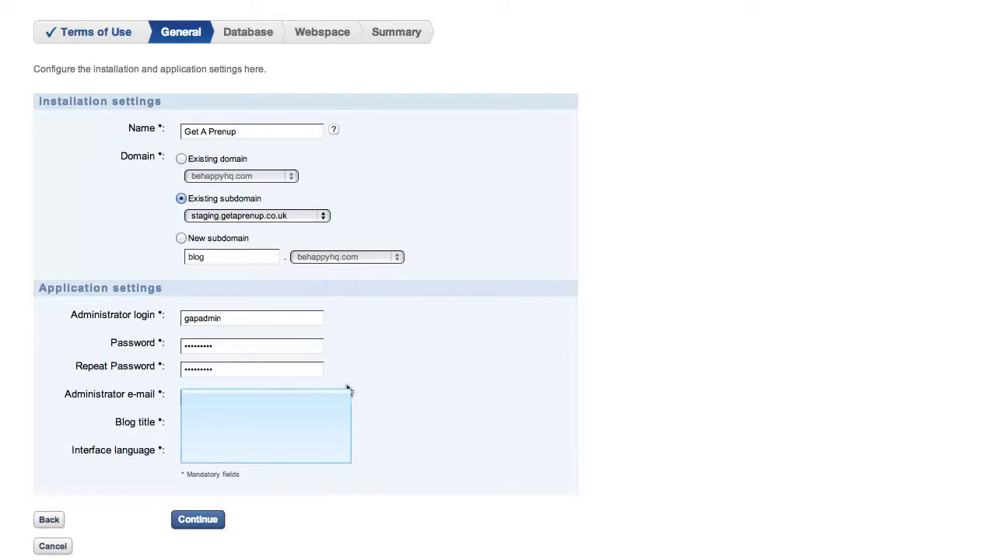
{"action": "left_click", "coordinate": [218, 427]}
Set the blog title to 'Get A Prenup' and submit the general settings.
{"action": "triple_click", "coordinate": [219, 427]}
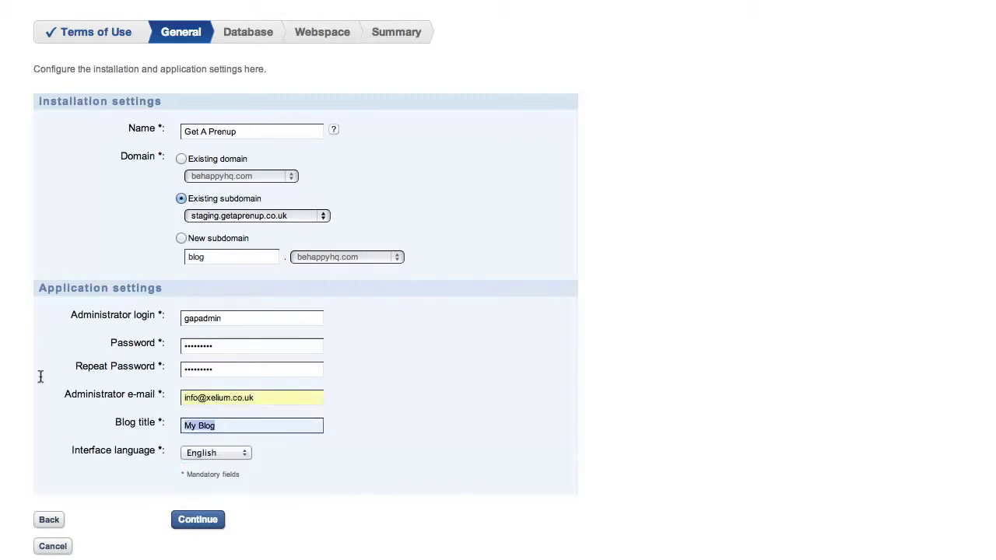
{"action": "type", "text": "Get A"}
{"action": "key", "text": "BackSpace"}
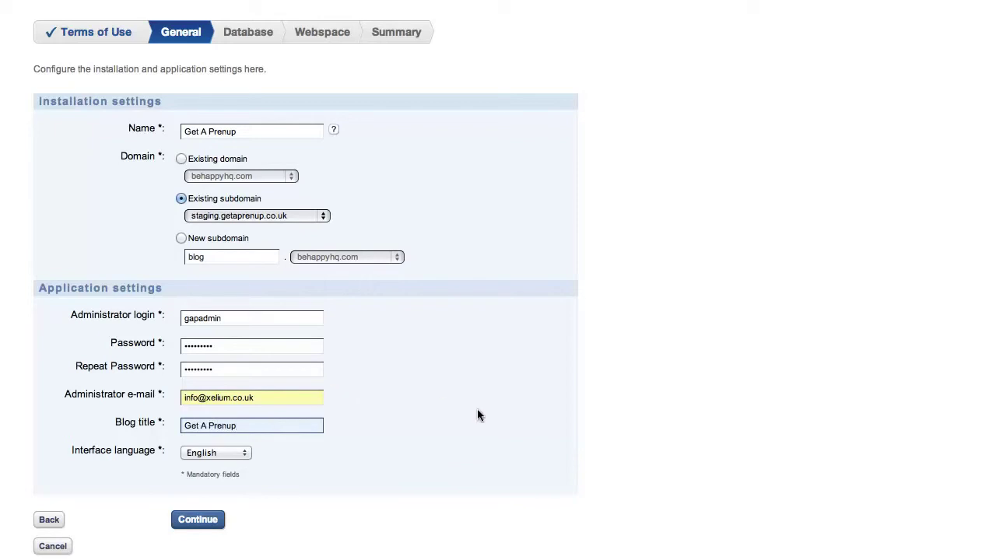
{"action": "scroll", "coordinate": [477, 408], "scroll_direction": "down", "scroll_amount": 1}
{"action": "left_click", "coordinate": [194, 498]}
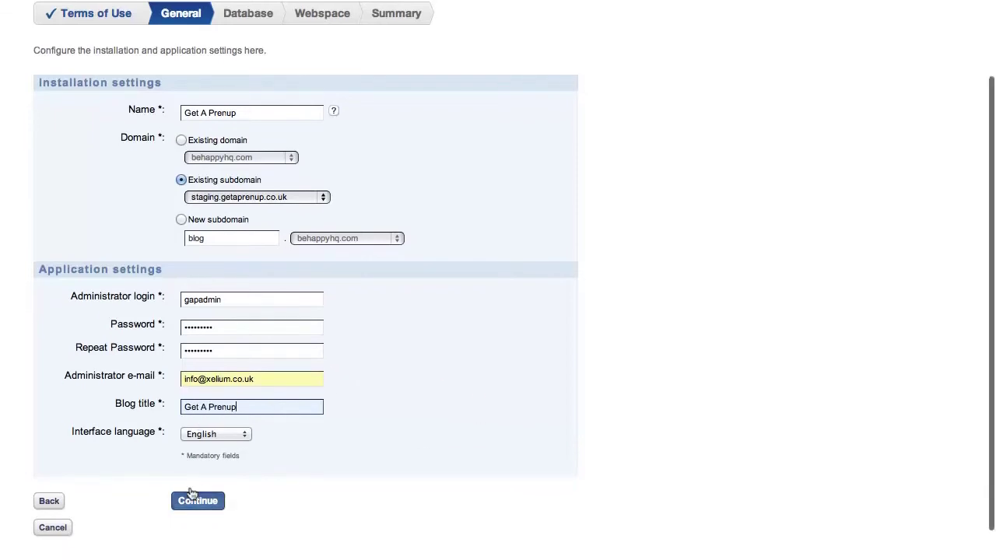
Correct the installation name to GetAPrenup, re-enter the repeat password, and resubmit.
{"action": "left_click", "coordinate": [208, 116]}
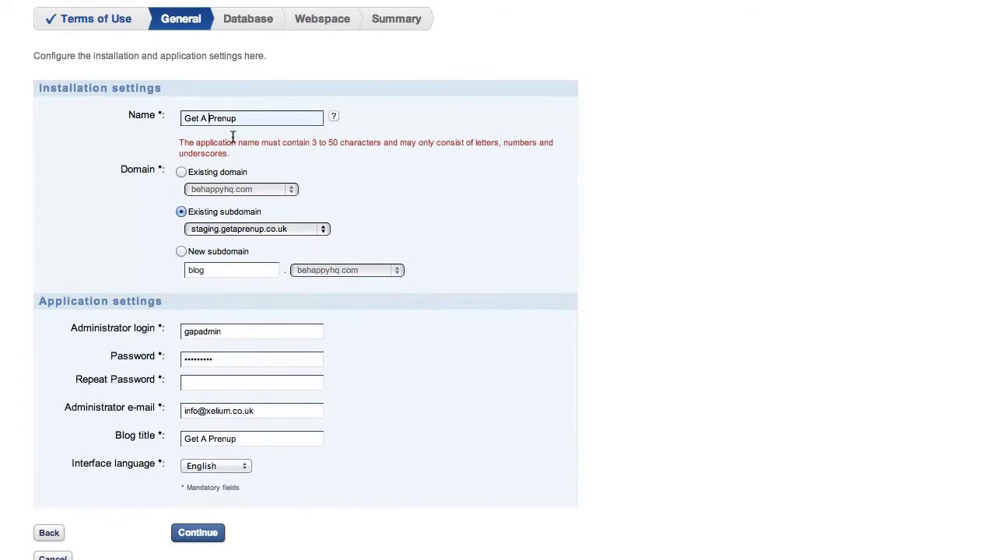
{"action": "key", "text": "BackSpace"}
{"action": "key", "text": "BackSpace"}
{"action": "scroll", "coordinate": [280, 163], "scroll_direction": "down", "scroll_amount": 2}
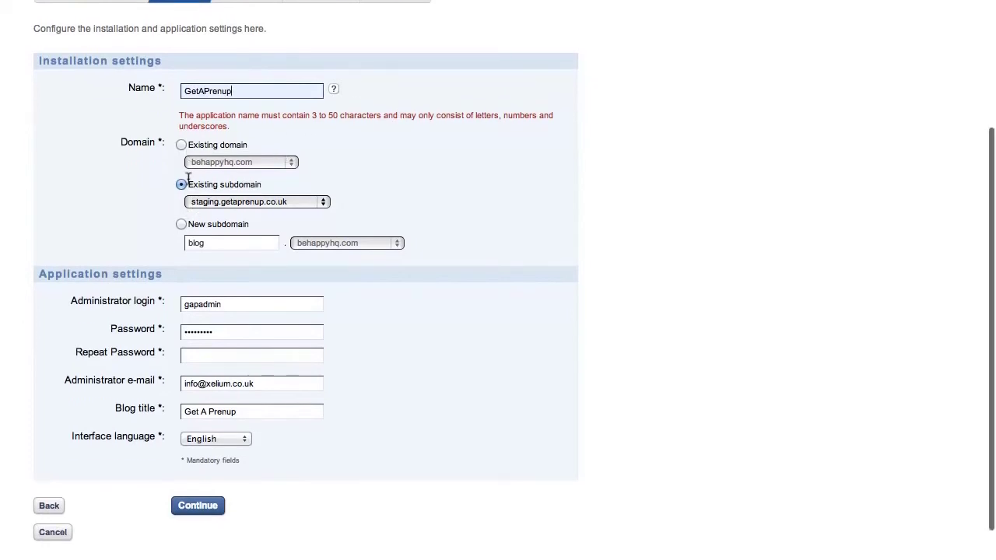
{"action": "scroll", "coordinate": [217, 304], "scroll_direction": "down", "scroll_amount": 1}
{"action": "left_click", "coordinate": [208, 333]}
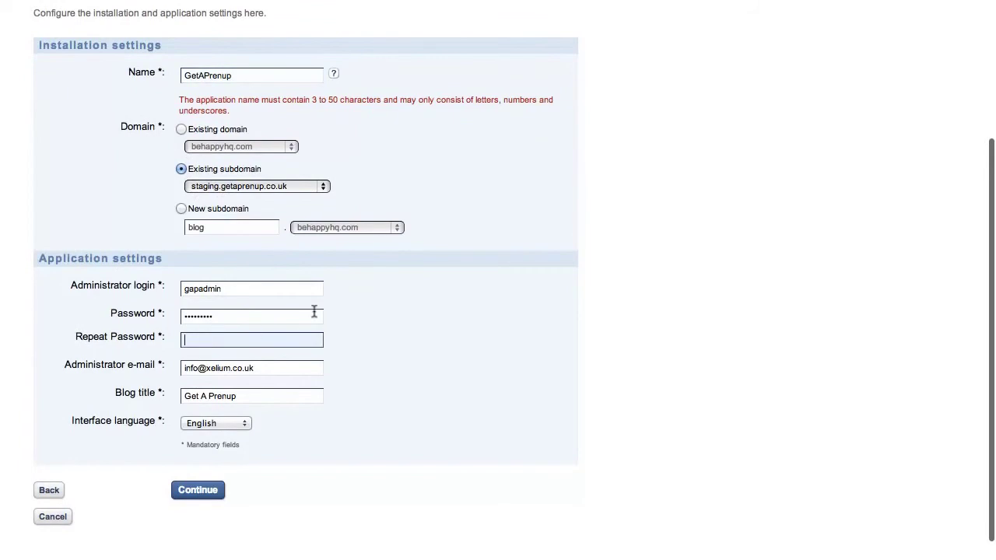
{"action": "type", "text": "••"}
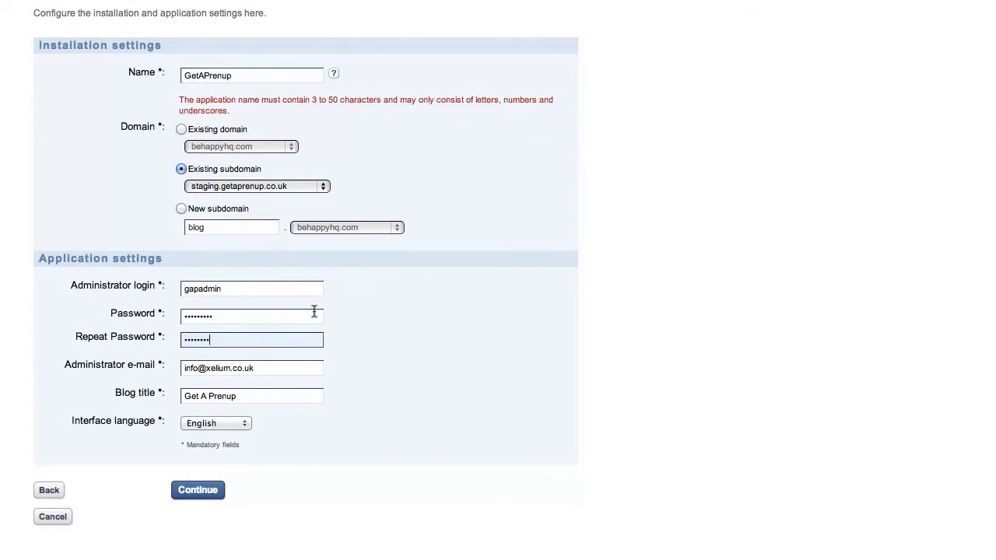
{"action": "scroll", "coordinate": [404, 400], "scroll_direction": "down", "scroll_amount": 1}
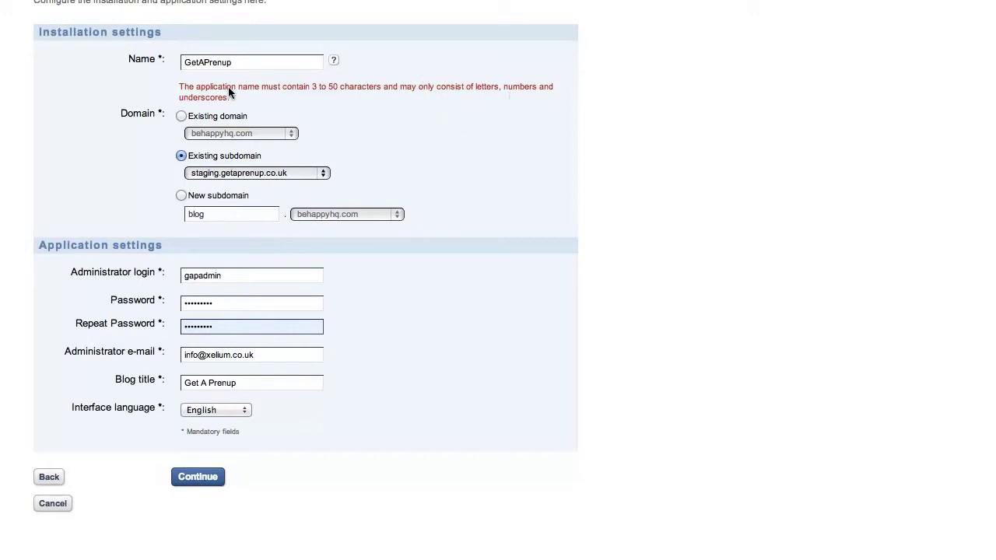
{"action": "left_click", "coordinate": [196, 477]}
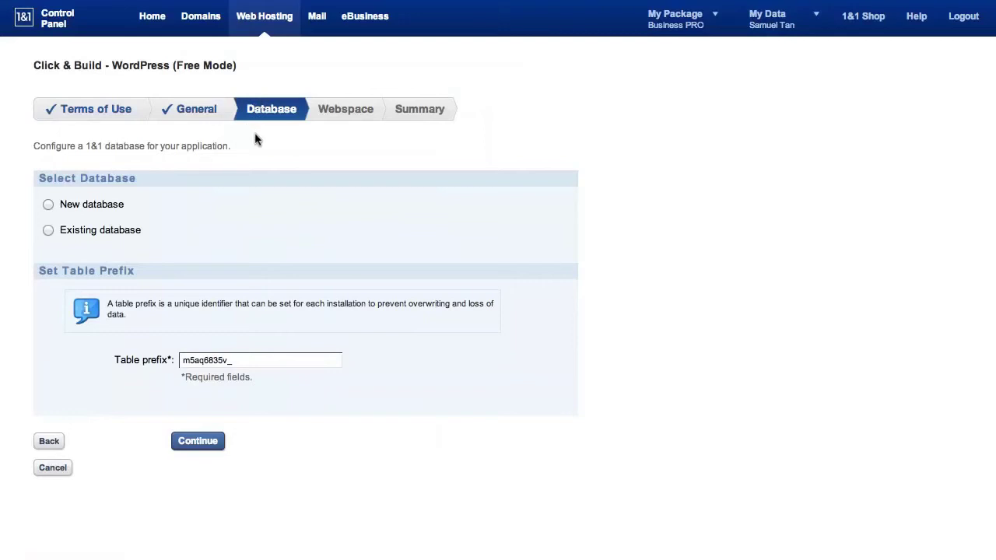
Choose a new database and keep the table prefix m5aq6835v_ by undoing an accidental deletion.
{"action": "left_click", "coordinate": [49, 230]}
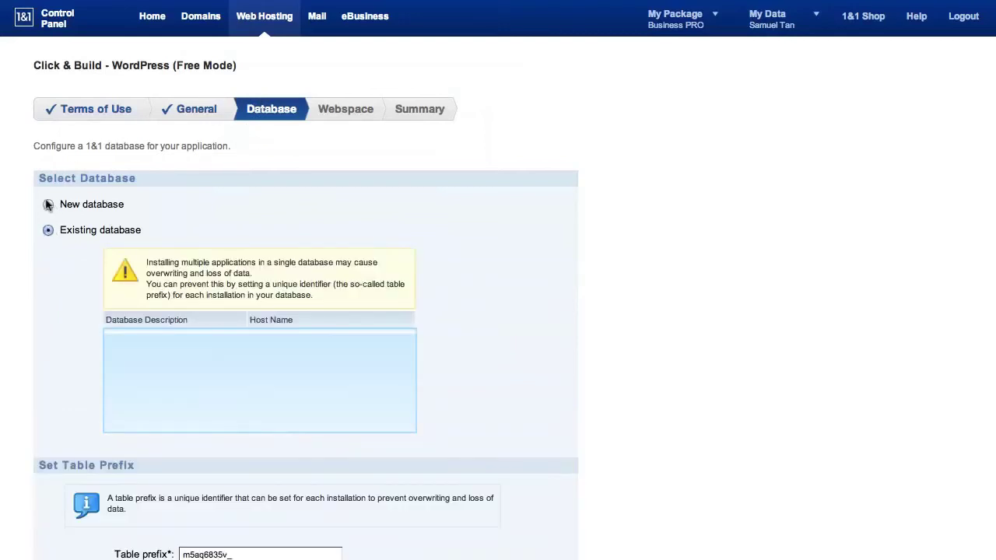
{"action": "left_click", "coordinate": [49, 205]}
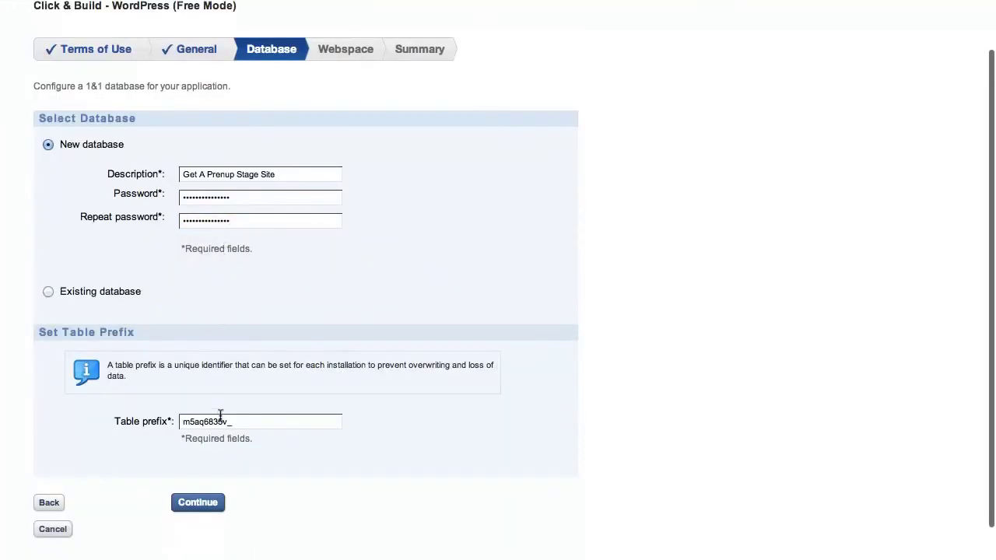
{"action": "left_click", "coordinate": [221, 421]}
{"action": "key", "text": "BackSpace"}
{"action": "key", "text": "BackSpace"}
{"action": "key", "text": "BackSpace"}
{"action": "key", "text": "BackSpace"}
{"action": "key", "text": "BackSpace"}
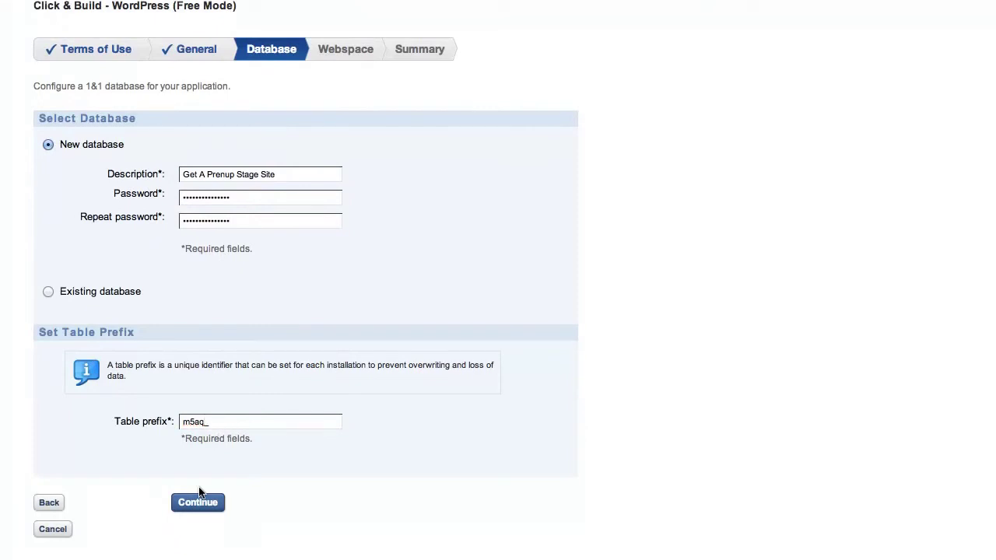
{"action": "key", "text": "ctrl+z"}
{"action": "left_click", "coordinate": [266, 417]}
{"action": "scroll", "coordinate": [249, 436], "scroll_direction": "up", "scroll_amount": 1}
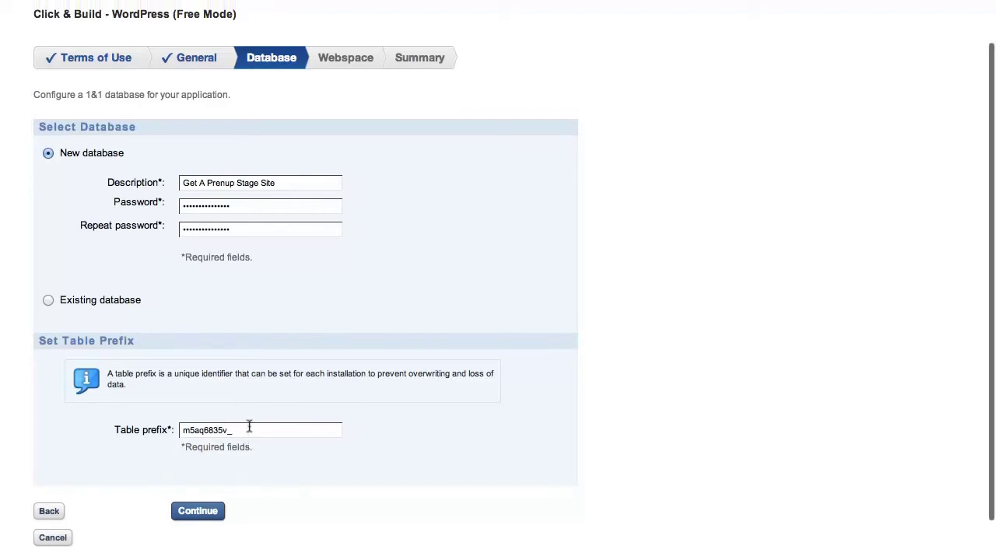
{"action": "scroll", "coordinate": [357, 270], "scroll_direction": "down", "scroll_amount": 3}
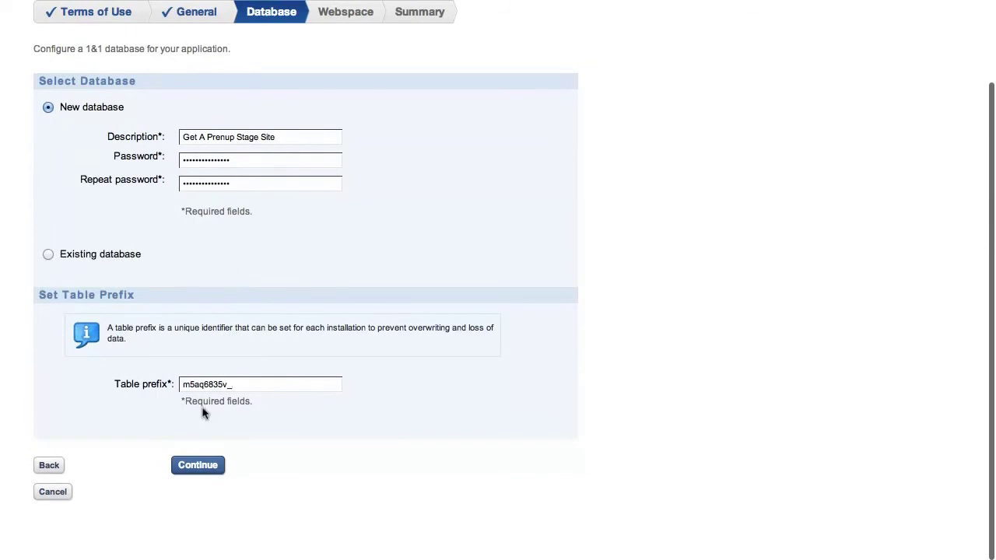
Submit the database settings and delete '/clickandbuilds/WordPress' from the install directory path.
{"action": "left_click", "coordinate": [198, 465]}
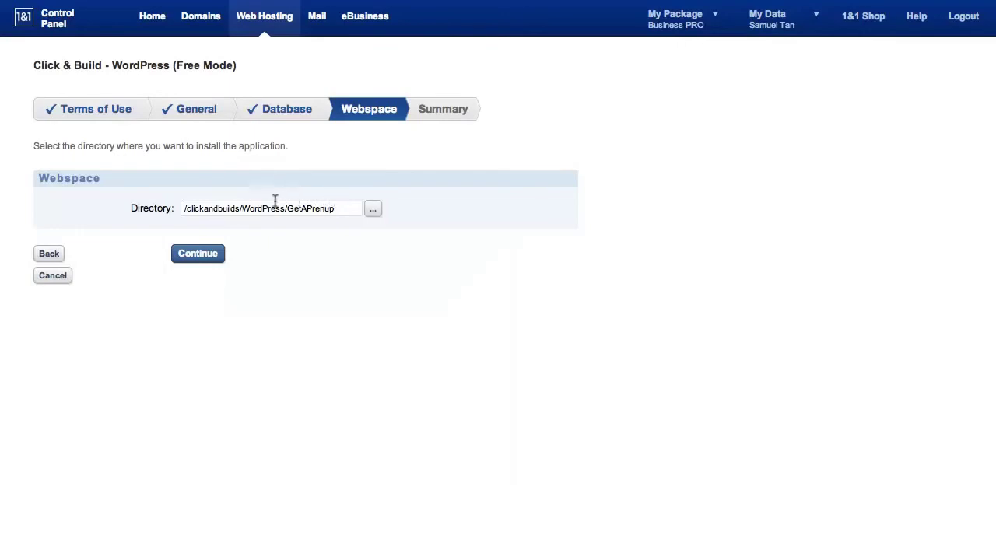
{"action": "left_click_drag", "start_coordinate": [286, 202], "coordinate": [148, 204]}
{"action": "key", "text": "BackSpace"}
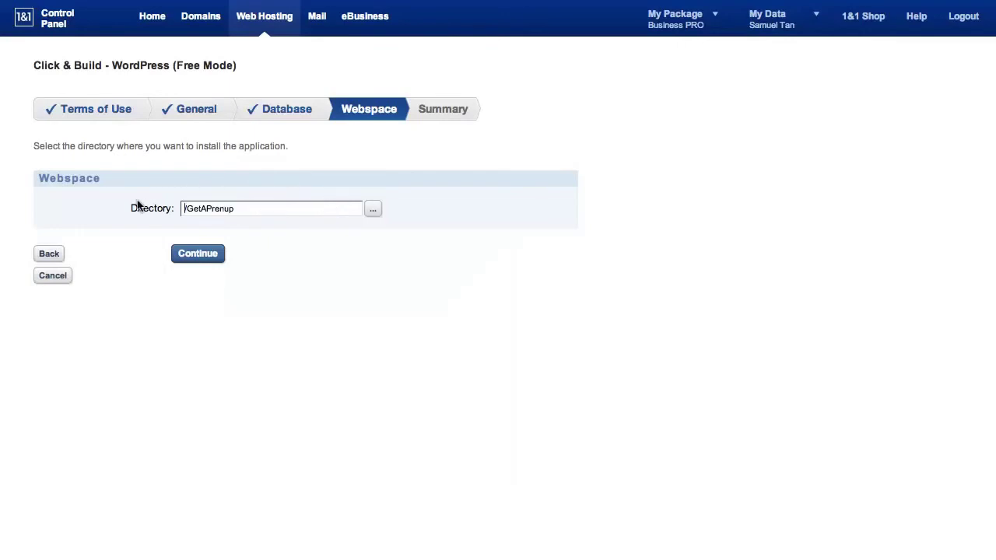
{"action": "left_click", "coordinate": [250, 197]}
Review the summary for WordPress 3.8.0 (Free Mode) on staging.getaprenup.co.uk in /GetAPrenupStaging.
{"action": "left_click", "coordinate": [201, 251]}
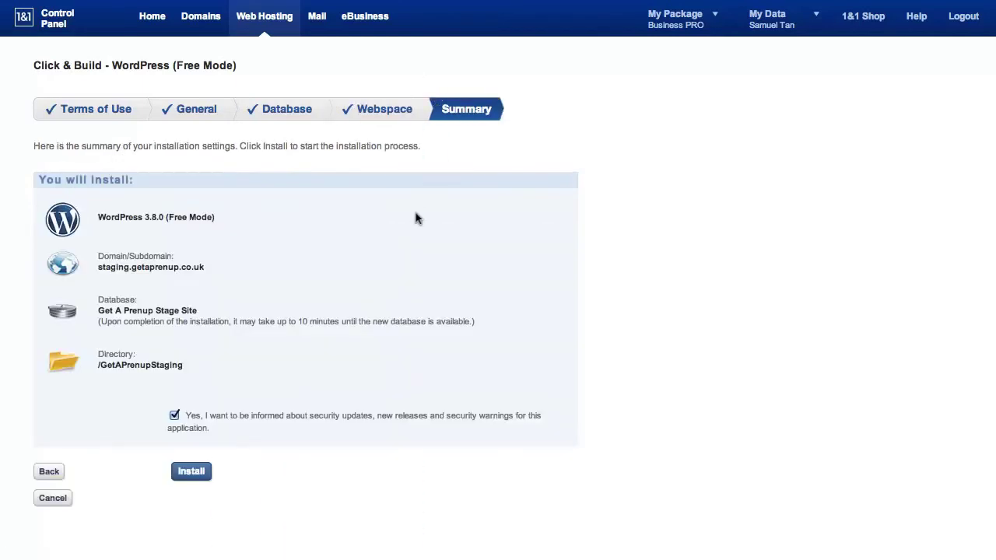
{"action": "scroll", "coordinate": [414, 218], "scroll_direction": "down", "scroll_amount": 1}
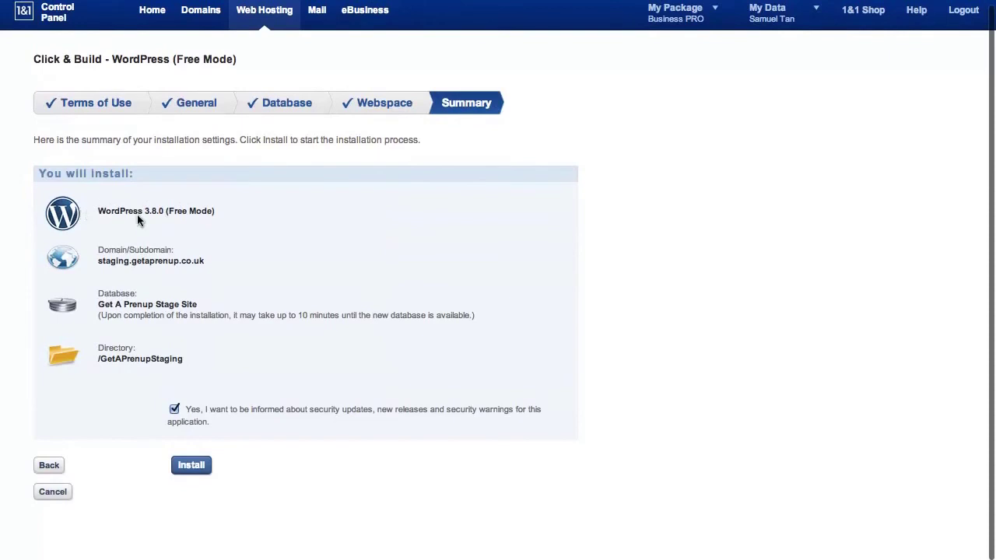
{"action": "scroll", "coordinate": [137, 217], "scroll_direction": "down", "scroll_amount": 1}
{"action": "scroll", "coordinate": [138, 217], "scroll_direction": "up", "scroll_amount": 1}
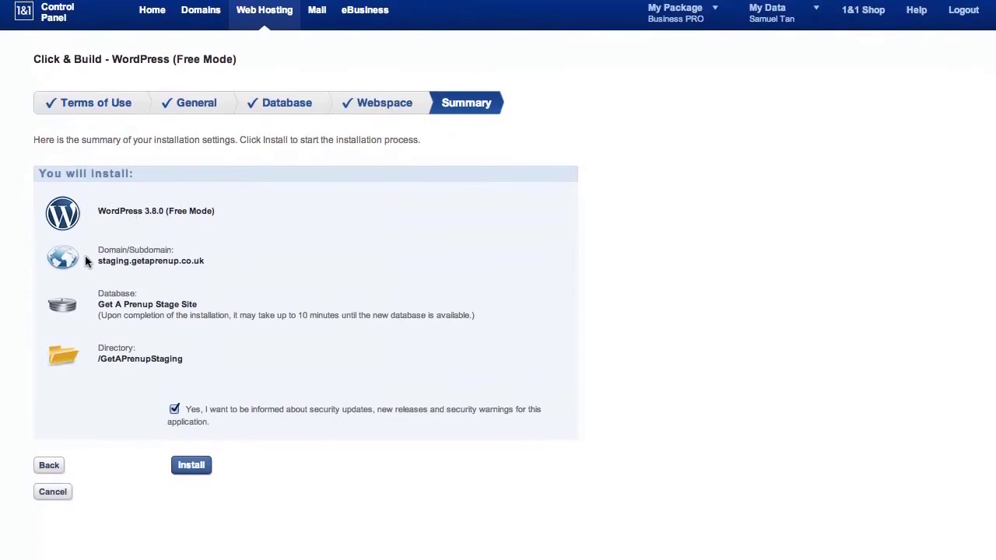
{"action": "scroll", "coordinate": [187, 230], "scroll_direction": "down", "scroll_amount": 1}
Select the summary details, dismiss their context menu, and start the WordPress installation.
{"action": "left_click_drag", "start_coordinate": [189, 365], "coordinate": [245, 288]}
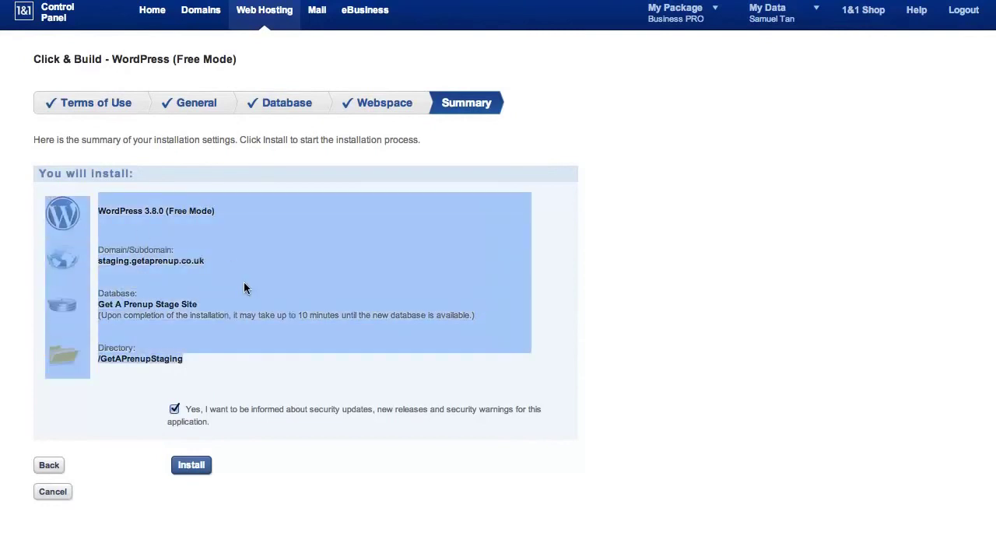
{"action": "right_click", "coordinate": [253, 294]}
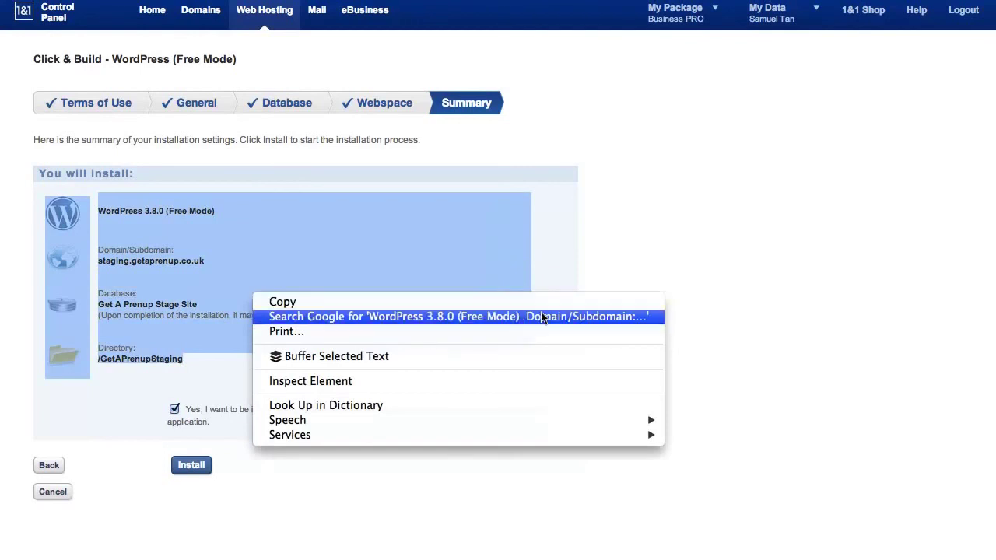
{"action": "left_click", "coordinate": [596, 248]}
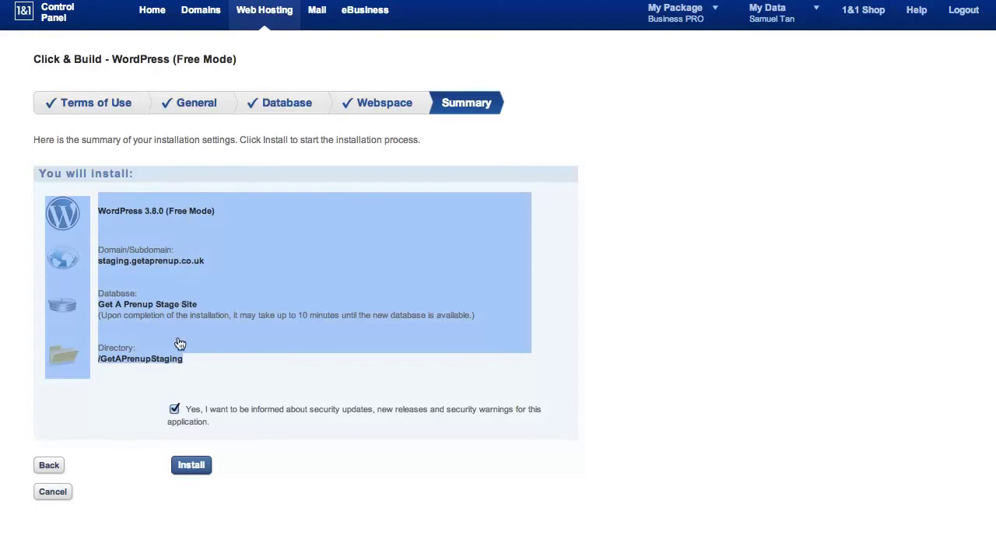
{"action": "left_click", "coordinate": [178, 464]}
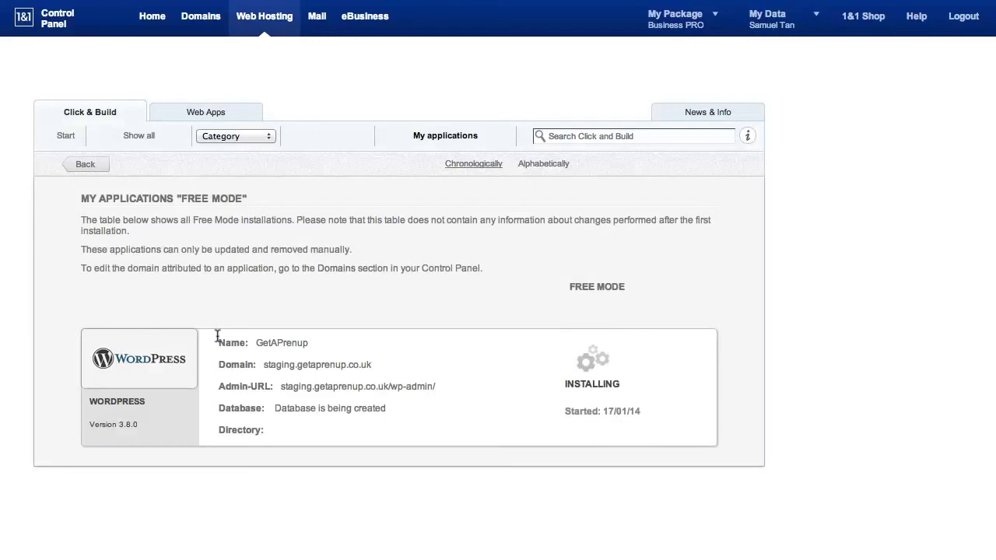
Highlight the installing GetAPrenup entry's details, then follow its Admin-URL link.
{"action": "left_click_drag", "start_coordinate": [217, 336], "coordinate": [263, 424]}
{"action": "left_click", "coordinate": [281, 428]}
{"action": "left_click", "coordinate": [363, 387]}
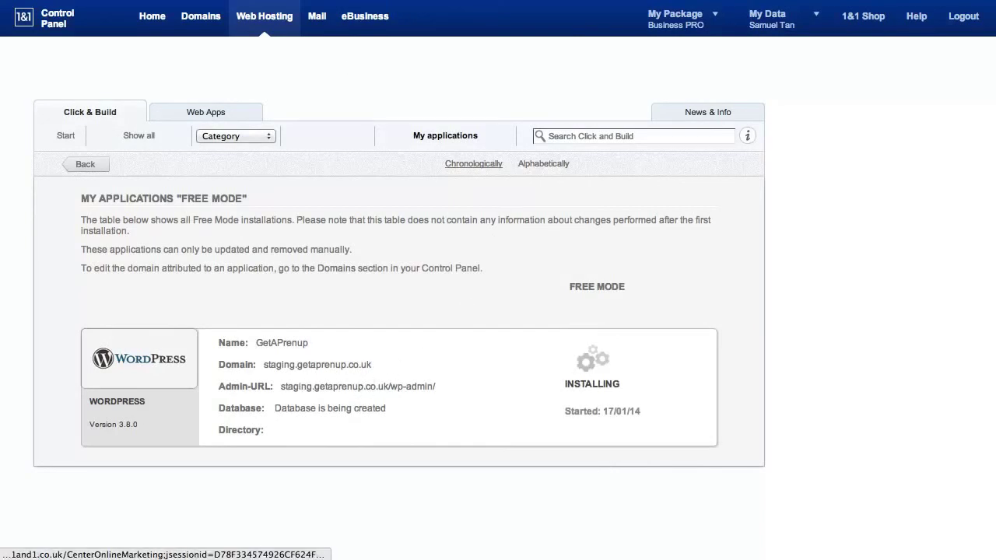